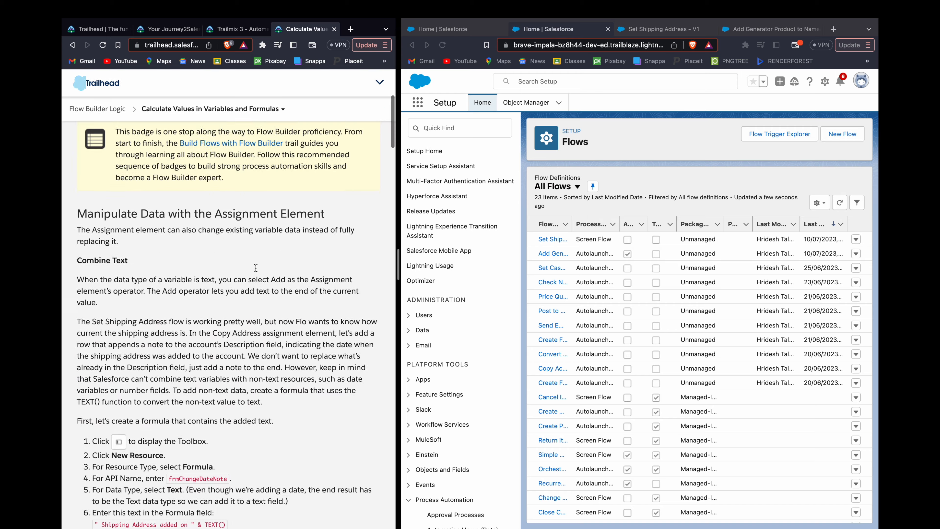
Step: Read through the Calculate Values in Variables and Formulas unit down to the hands-on challenge requirements
scroll(256, 268, down, 15)
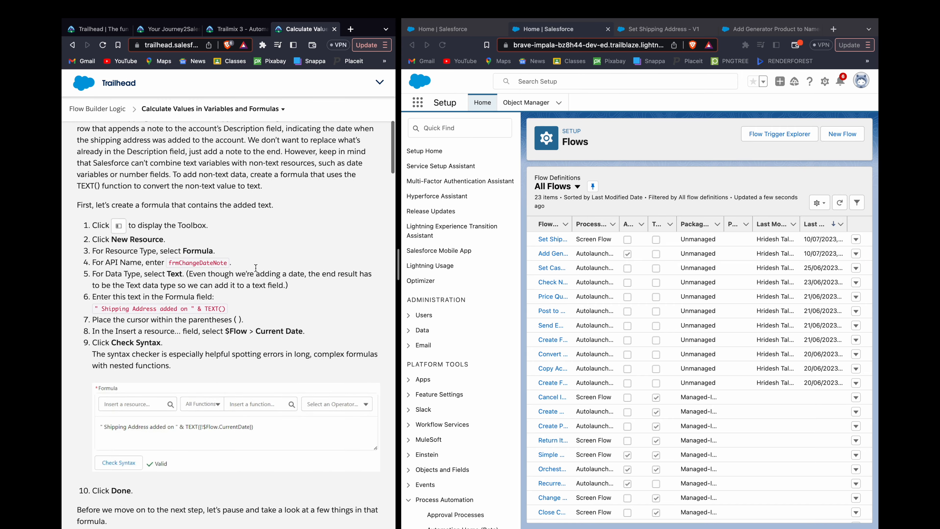
scroll(256, 268, down, 12)
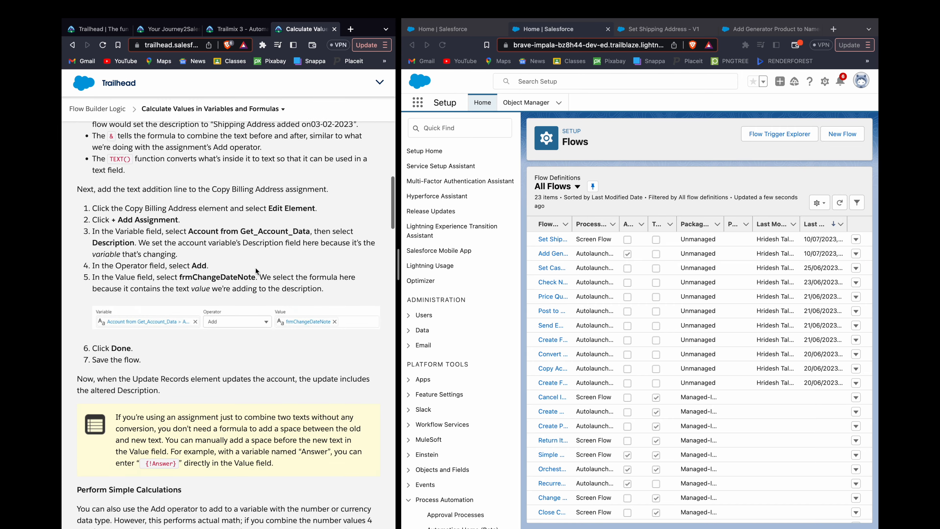
scroll(256, 268, down, 12)
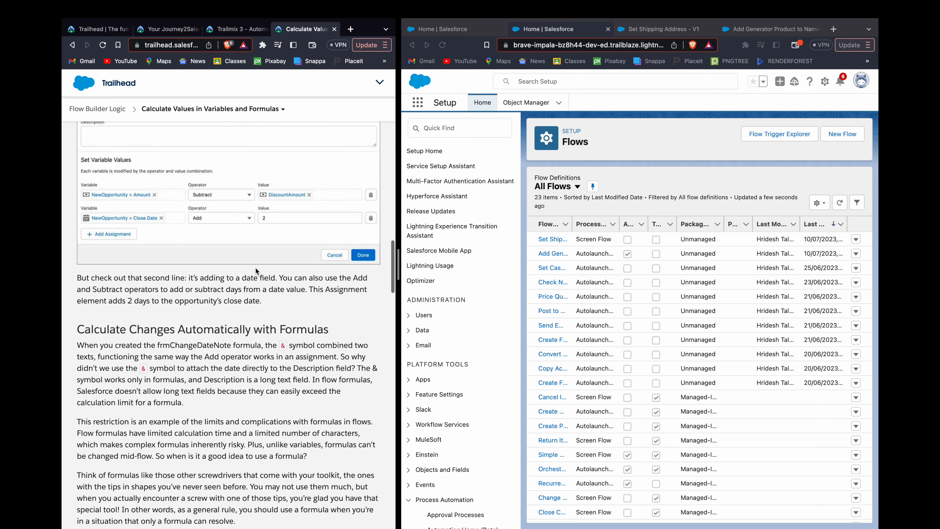
scroll(256, 268, down, 12)
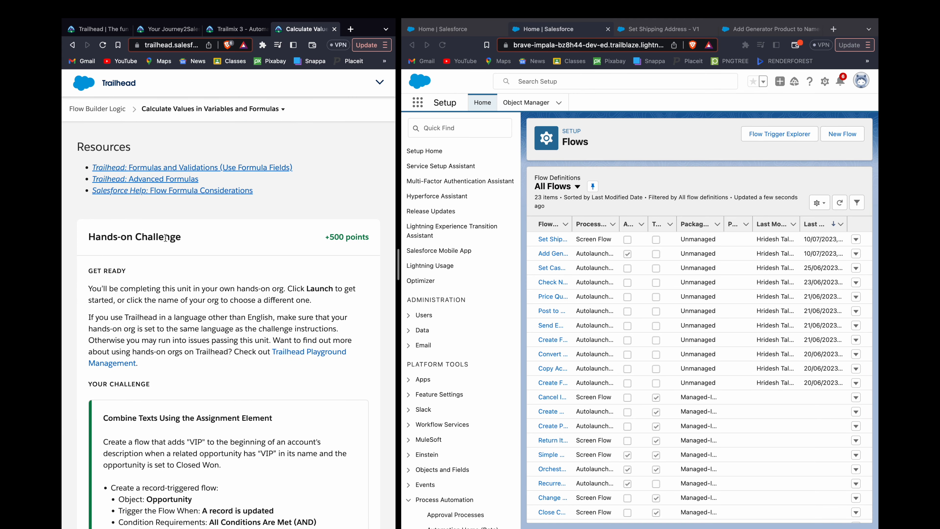
scroll(246, 310, down, 6)
scroll(246, 310, down, 1)
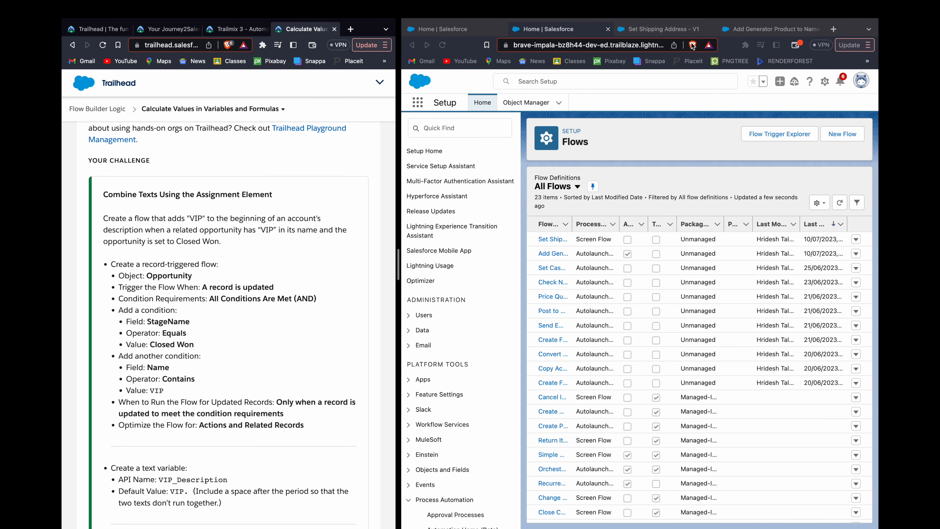
Step: Close the two leftover flow tabs and create a new Record-Triggered Flow
click(712, 29)
click(712, 29)
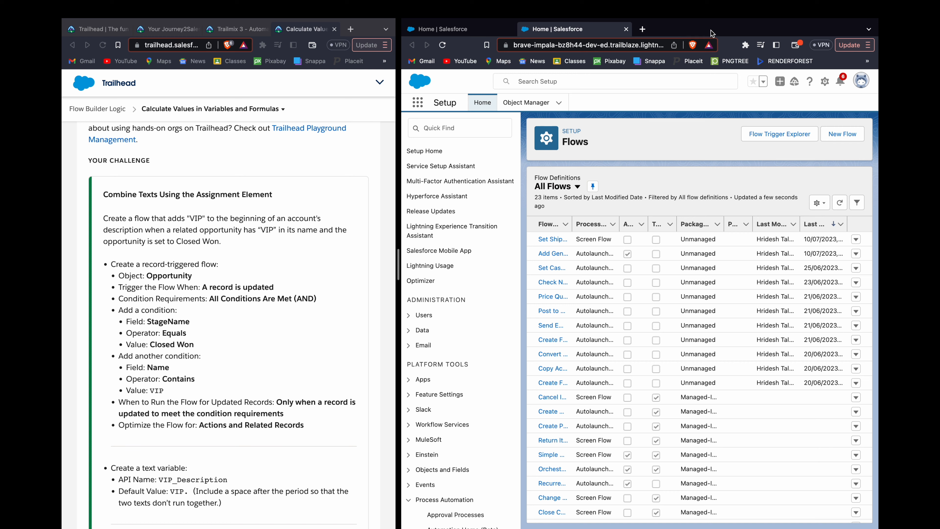
click(852, 135)
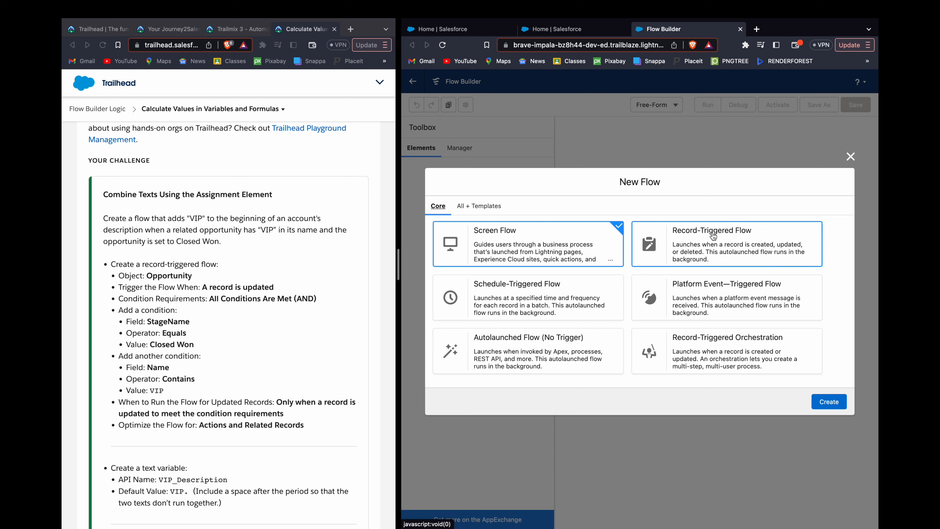
click(712, 236)
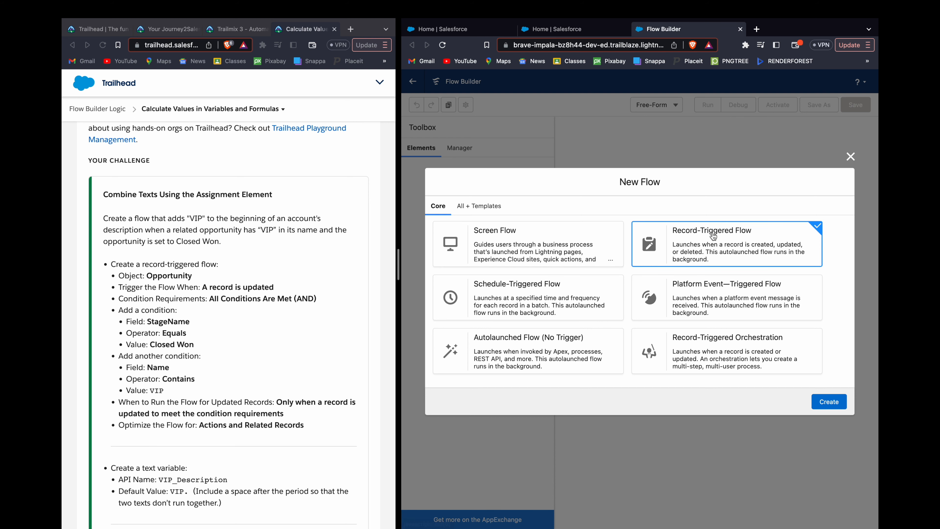
click(832, 403)
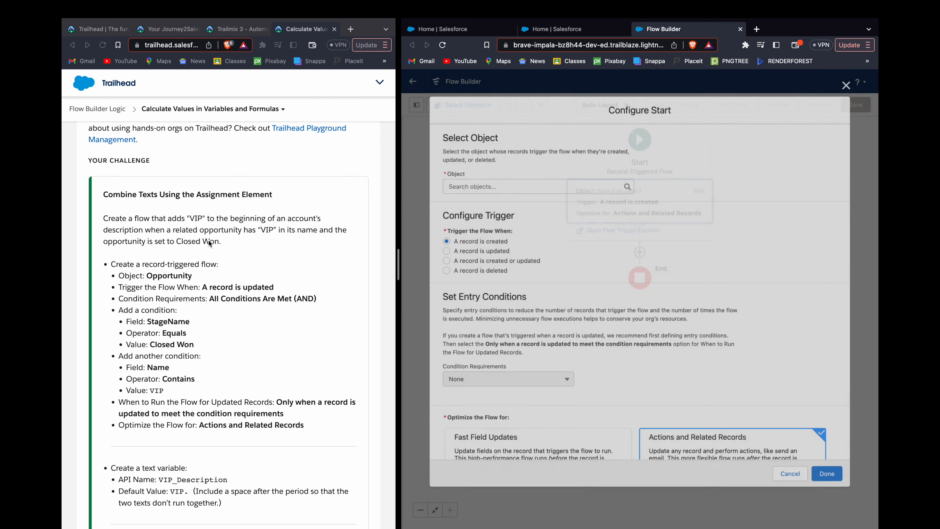
Step: Configure the start for the Opportunity object when a record is updated, with condition requirements All Conditions Are Met (AND)
scroll(209, 244, up, 1)
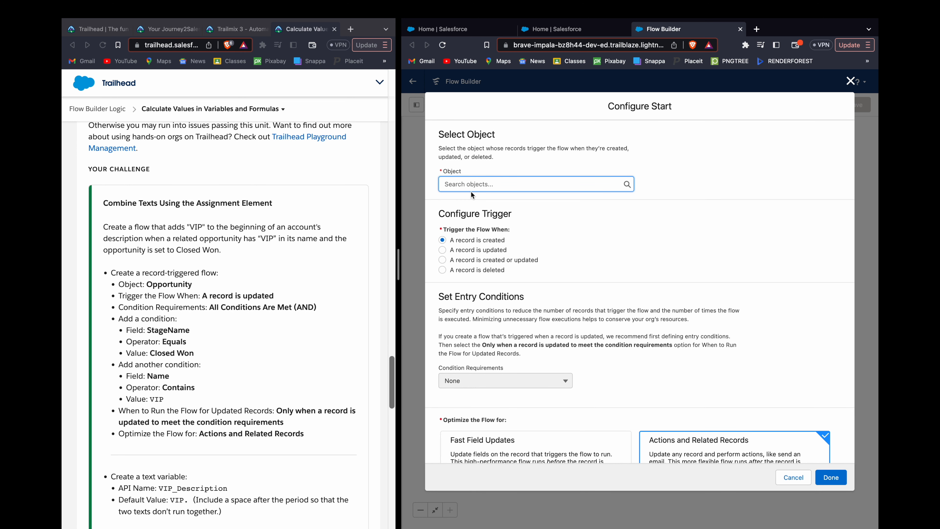
text(Opportunity)
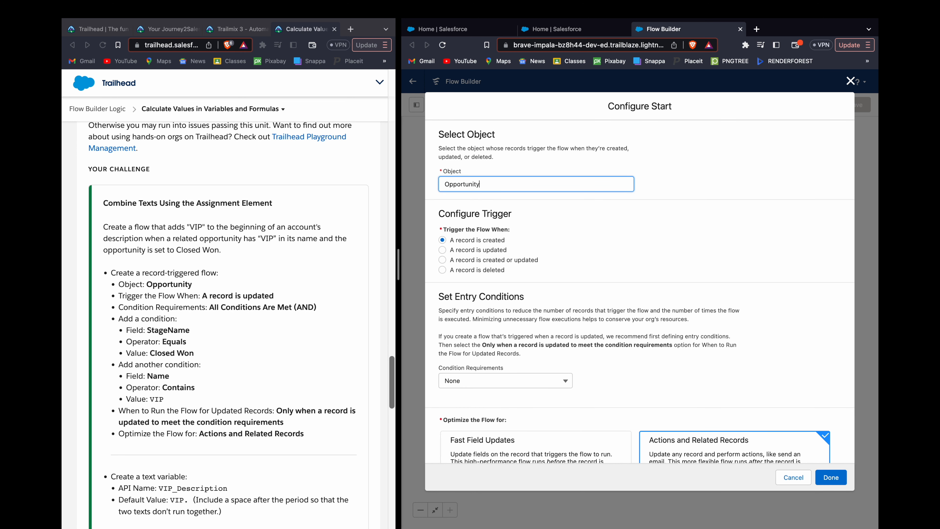
click(470, 250)
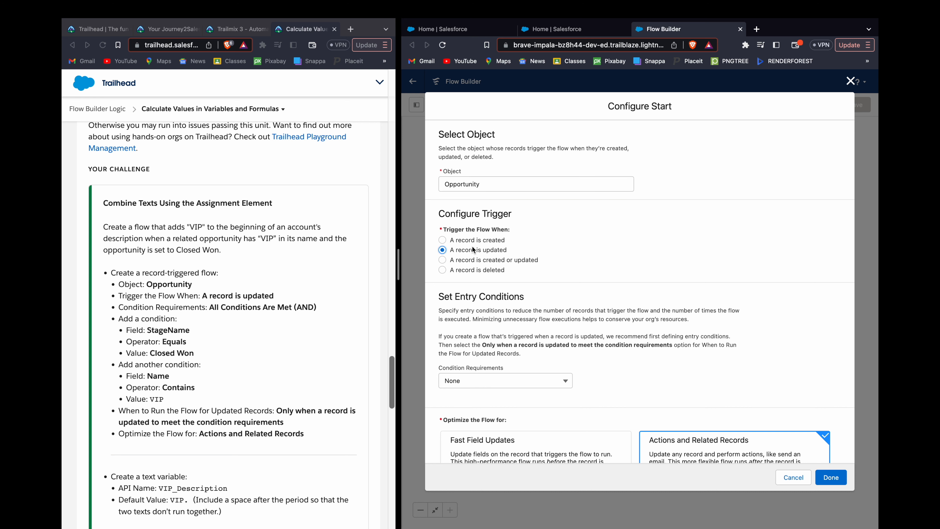
click(484, 383)
click(481, 418)
Step: Define the first entry condition as StageName Equals Closed Won
scroll(483, 413, down, 1)
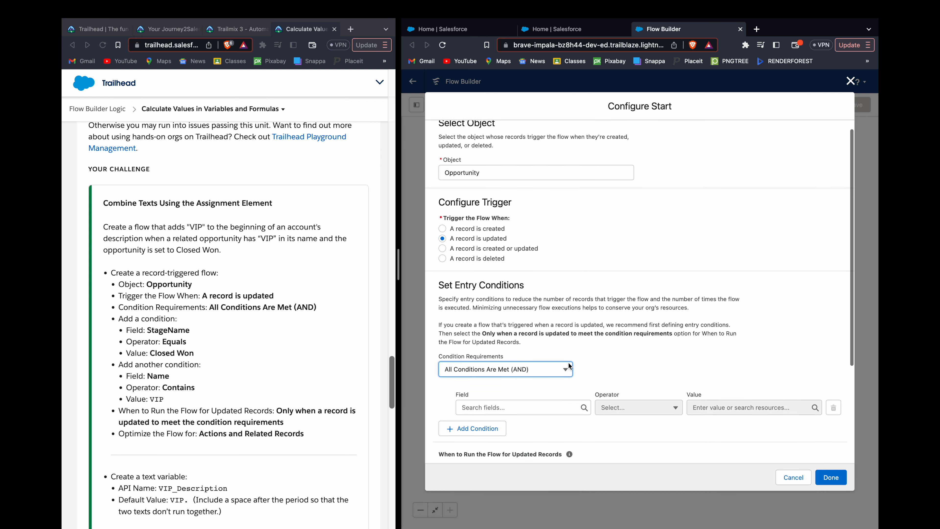
click(526, 405)
text(stage)
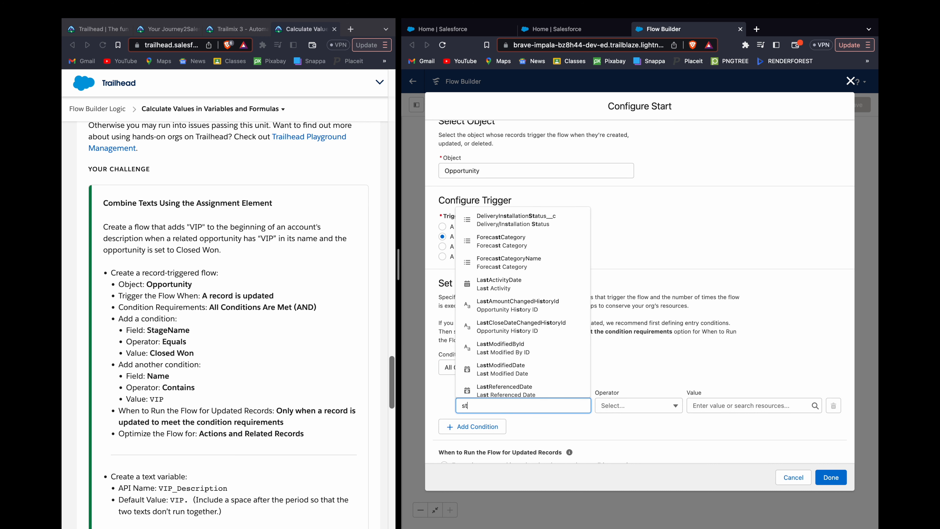
key(Down)
key(Down)
key(Return)
key(Tab)
key(Tab)
text(clo)
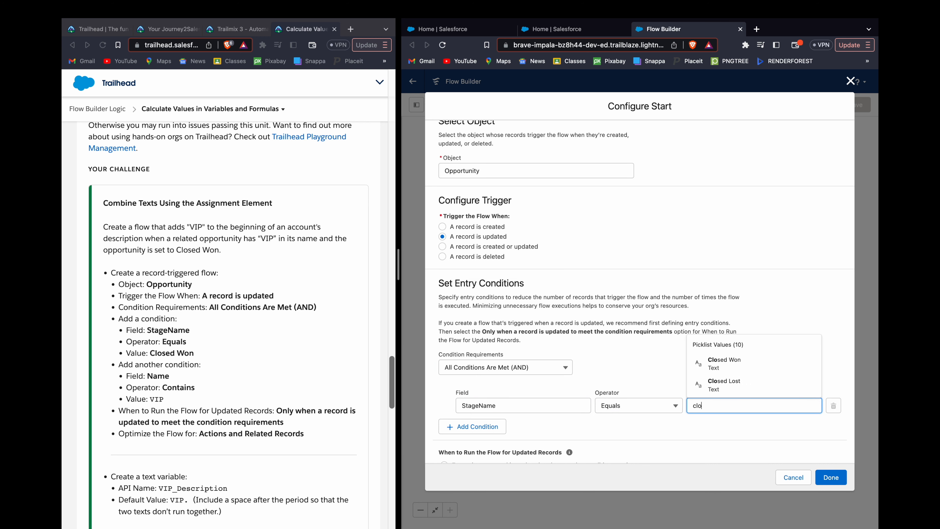
key(Down)
key(Return)
Step: Add a second entry condition with field Name, operator Contains and value VIP
scroll(525, 424, down, 3)
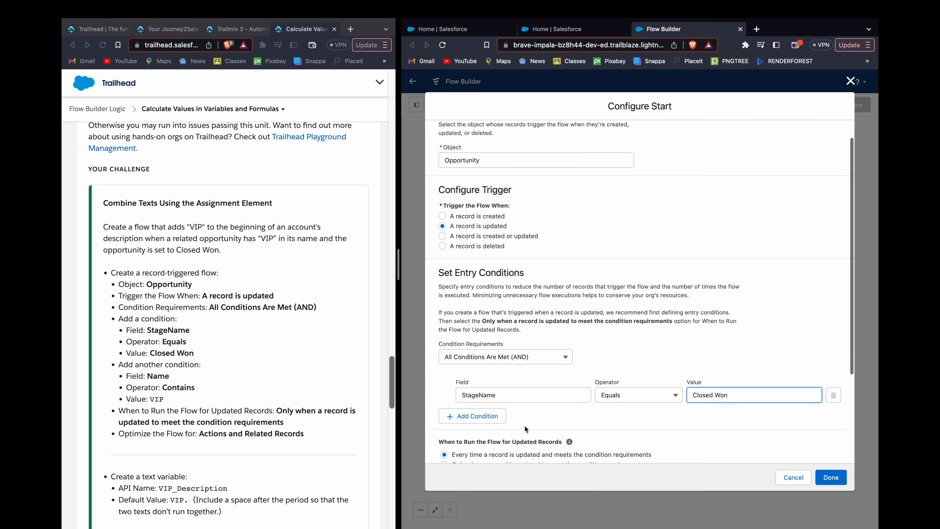
click(485, 373)
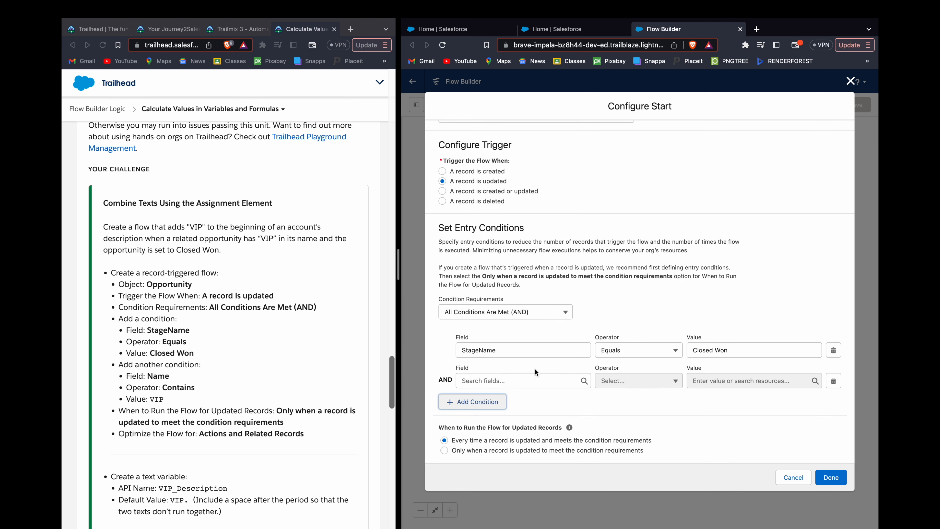
scroll(534, 368, down, 1)
click(535, 369)
text(N)
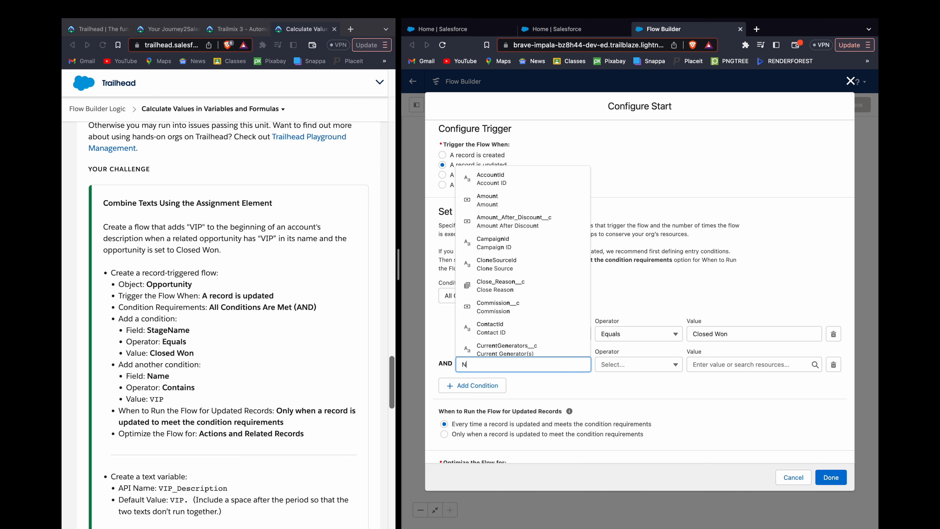
text(ame)
key(Down)
key(Down)
key(Return)
key(Tab)
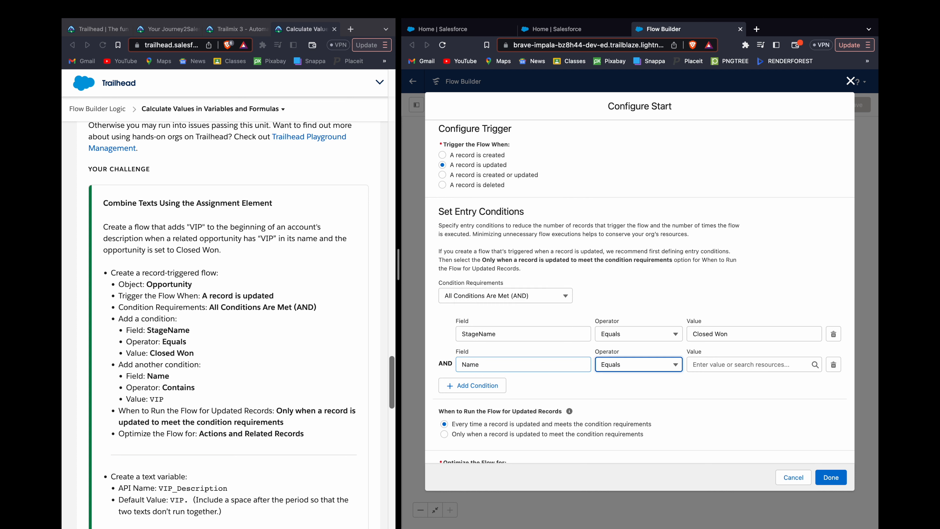
key(c)
key(Return)
key(Tab)
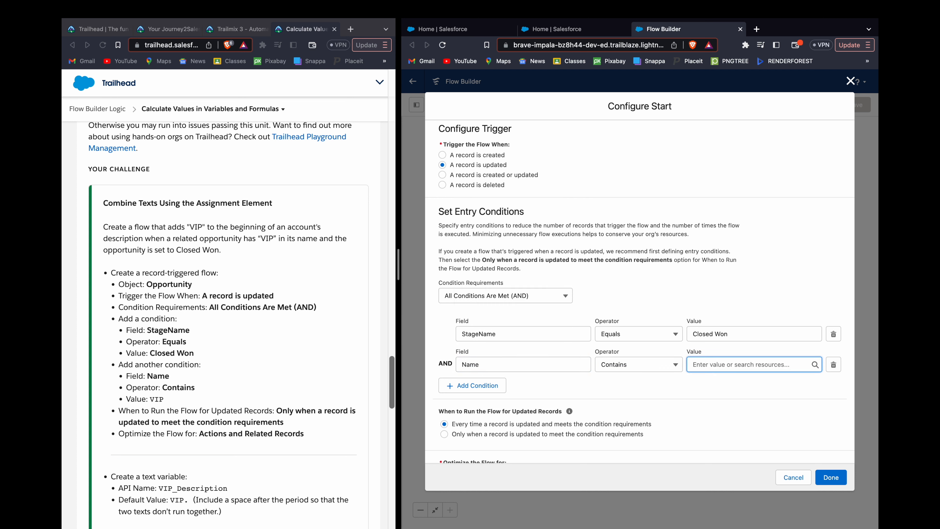
text(VIP)
click(588, 378)
Step: Run the flow only when a record is updated to meet the condition requirements, and finish the start configuration
scroll(253, 365, down, 2)
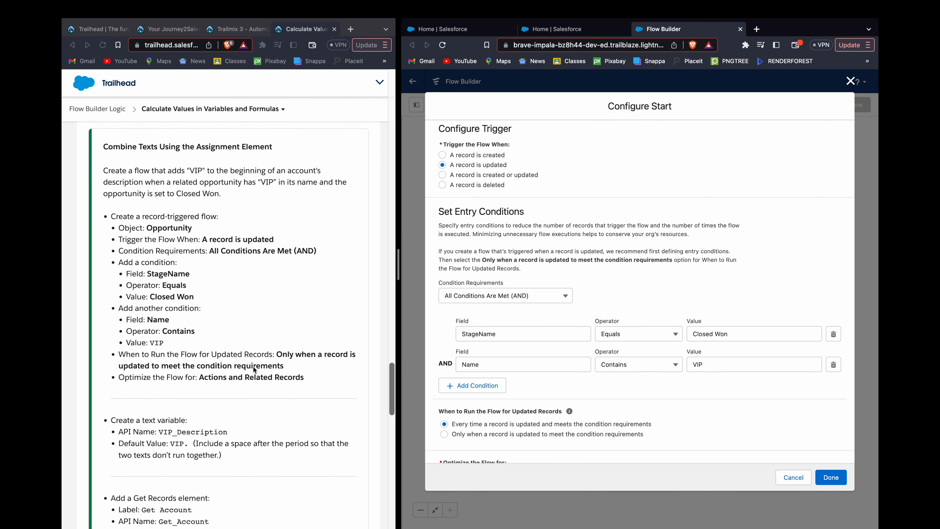
scroll(254, 366, down, 1)
click(445, 434)
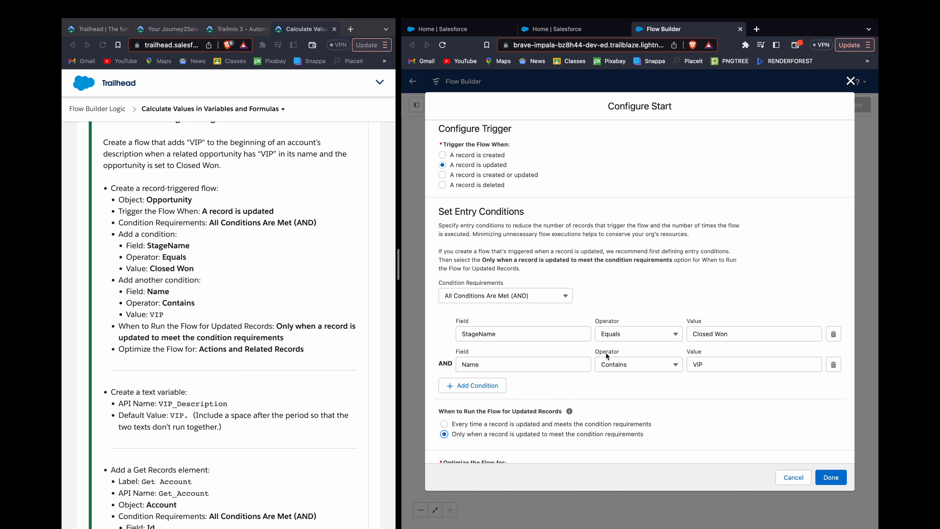
scroll(607, 355, down, 3)
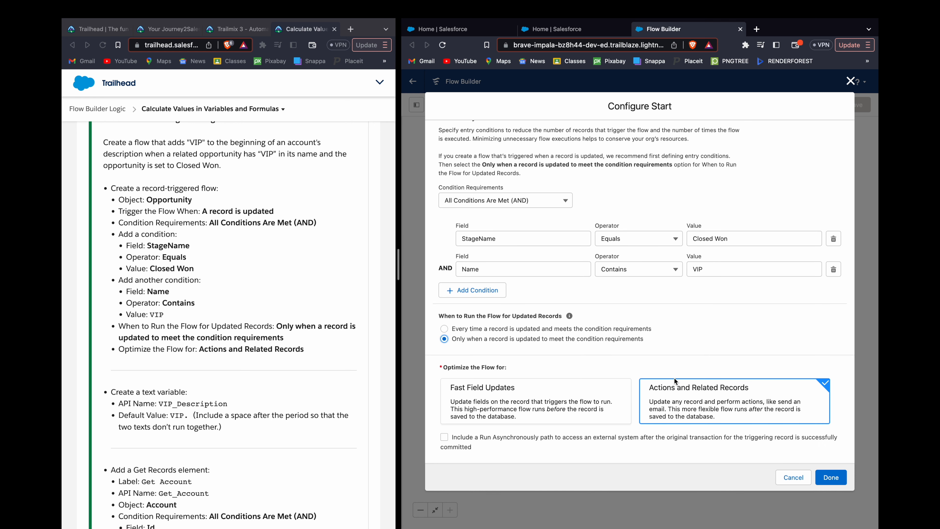
click(831, 481)
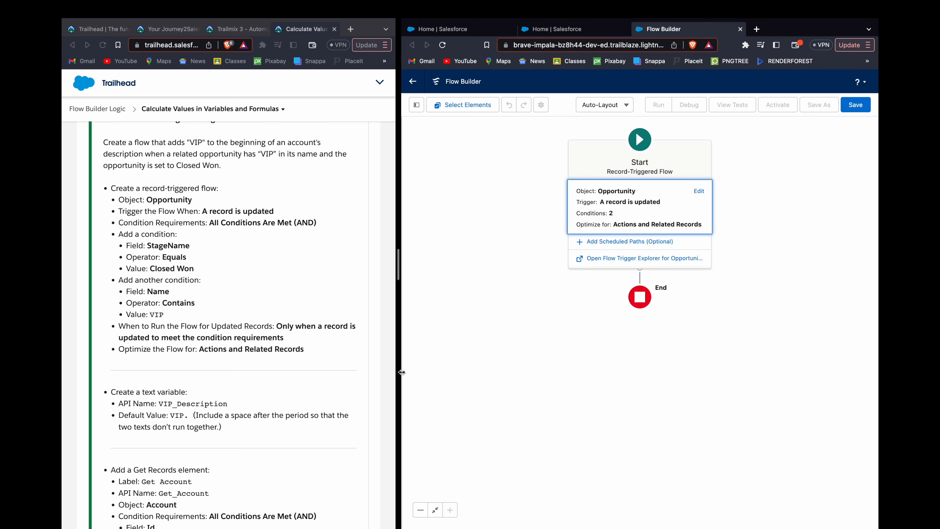
Step: Start a new resource of type Variable with the API name VIP_Description
scroll(251, 362, down, 3)
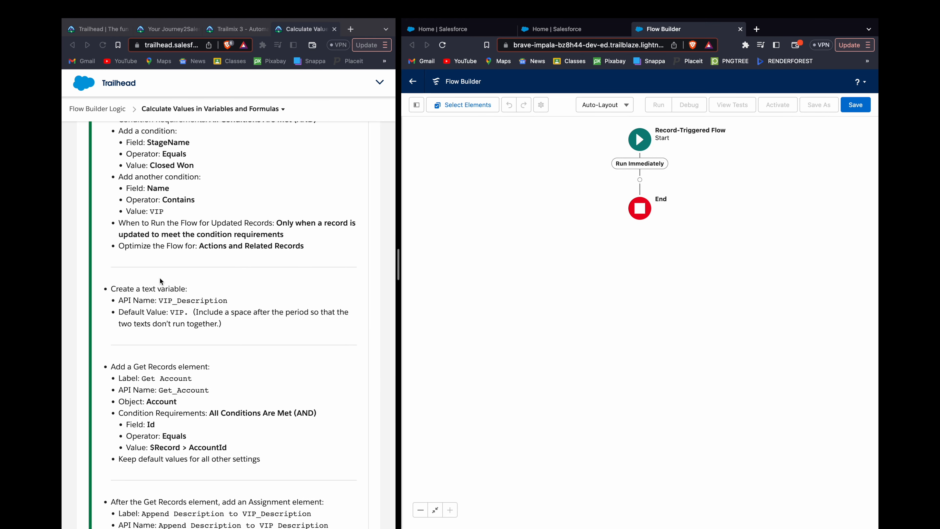
click(416, 105)
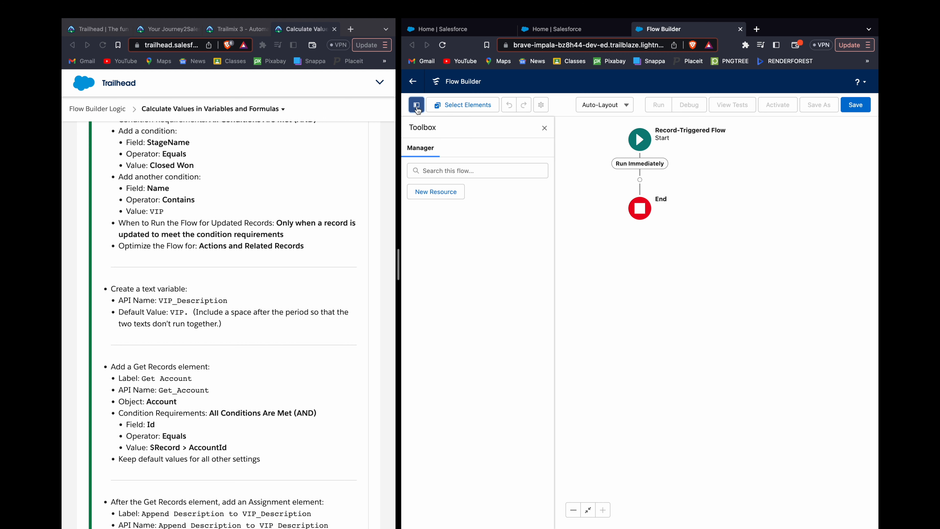
click(431, 192)
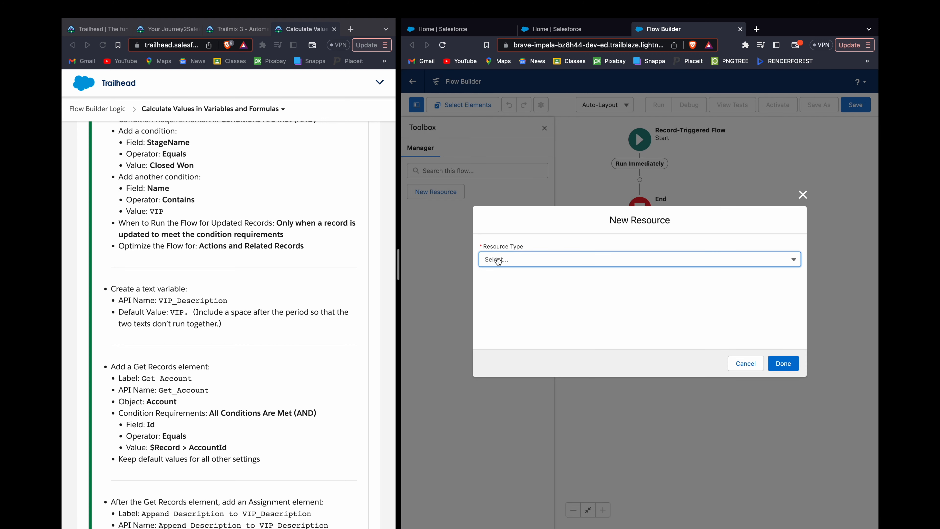
click(498, 260)
click(504, 278)
click(515, 279)
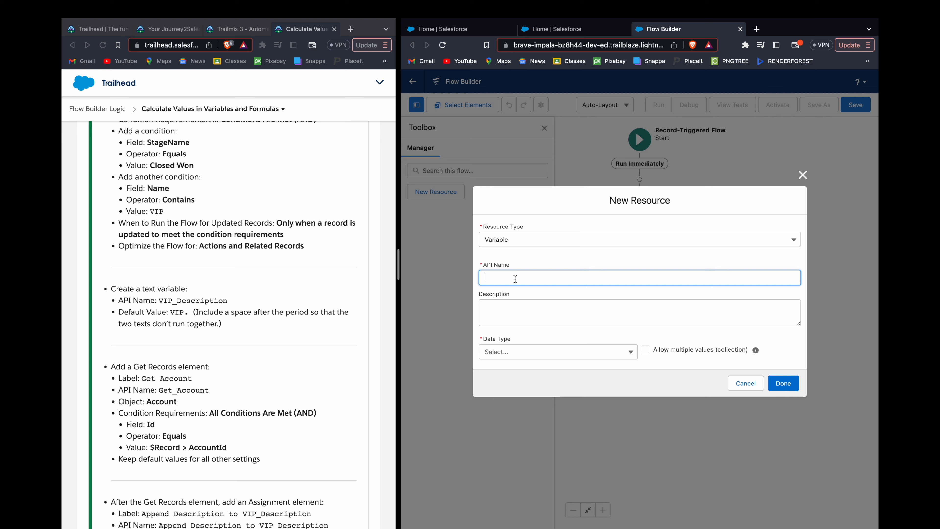
text(VIP_Description)
Step: Allow multiple values for the VIP_Description variable and set its data type to Text
click(556, 358)
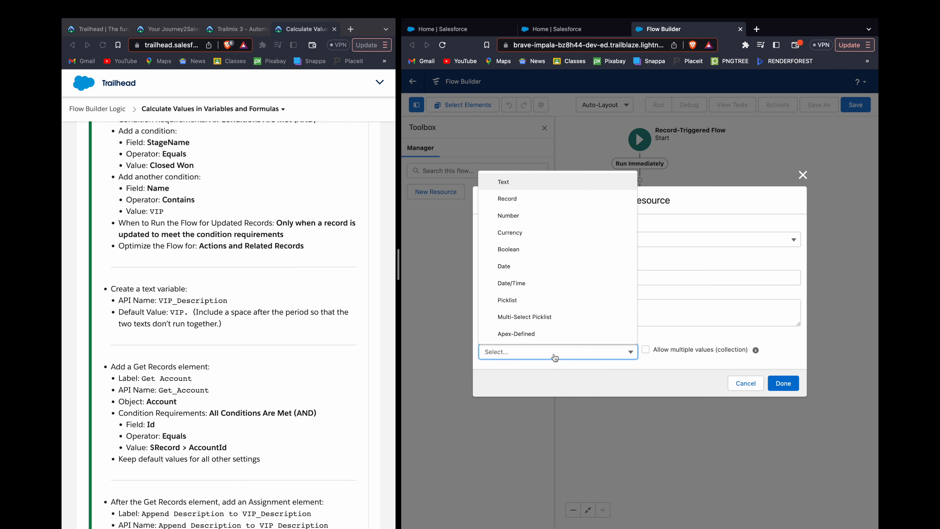
scroll(313, 314, down, 1)
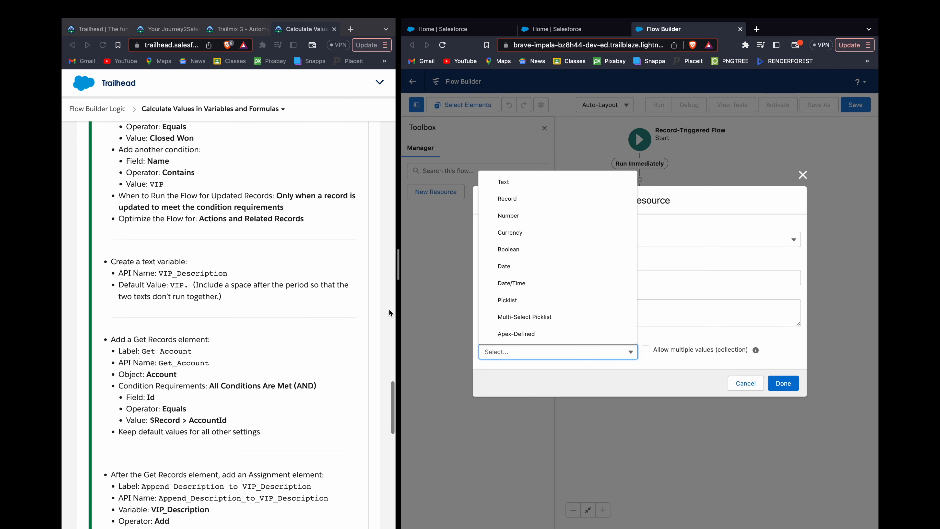
click(678, 348)
click(574, 352)
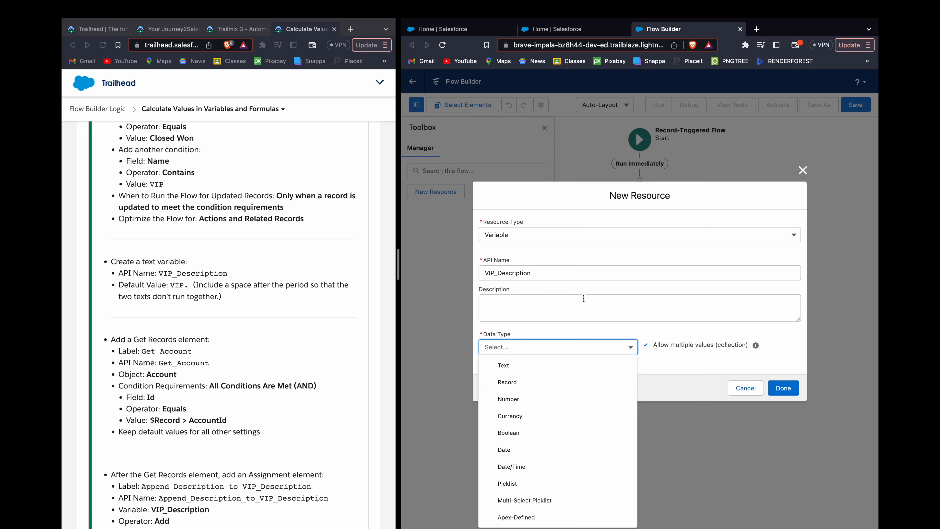
click(566, 234)
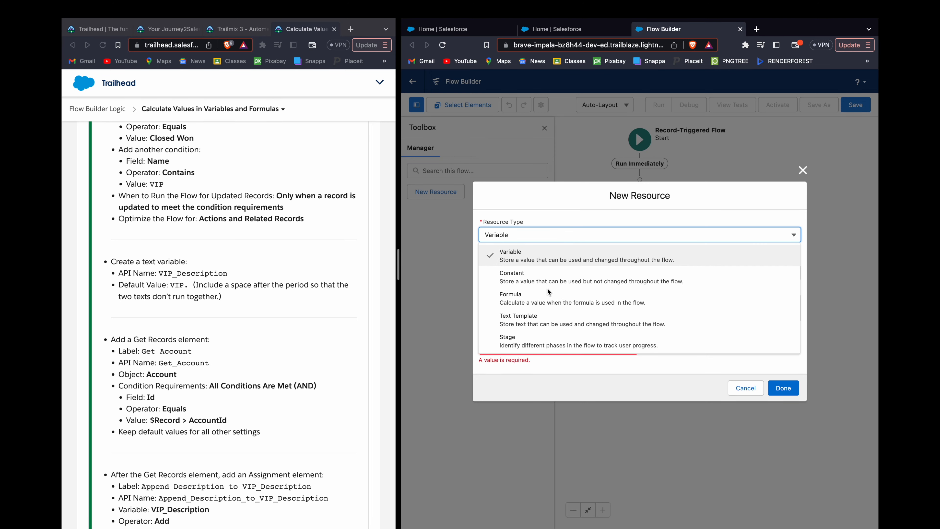
click(547, 255)
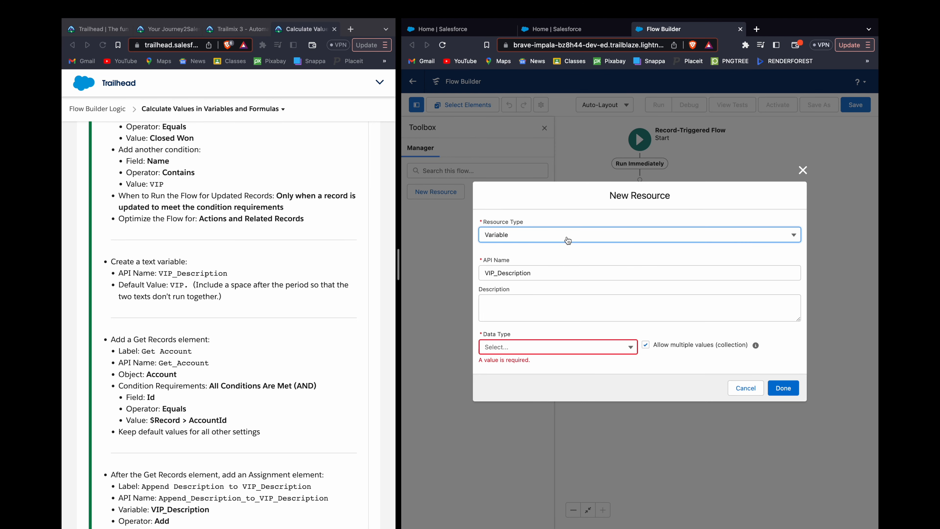
click(527, 348)
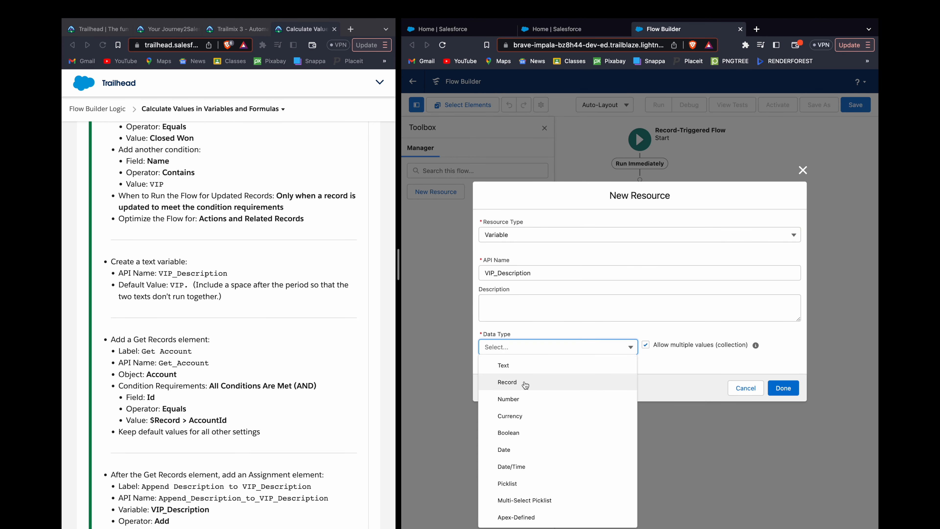
click(530, 365)
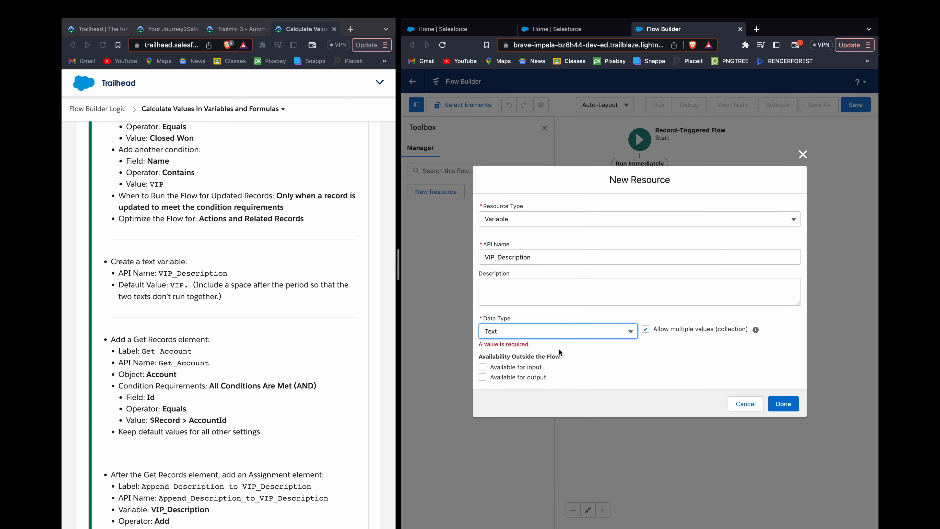
Step: Disallow multiple values for VIP_Description, set its default value to "VIP." followed by a space, and finish the variable
click(611, 352)
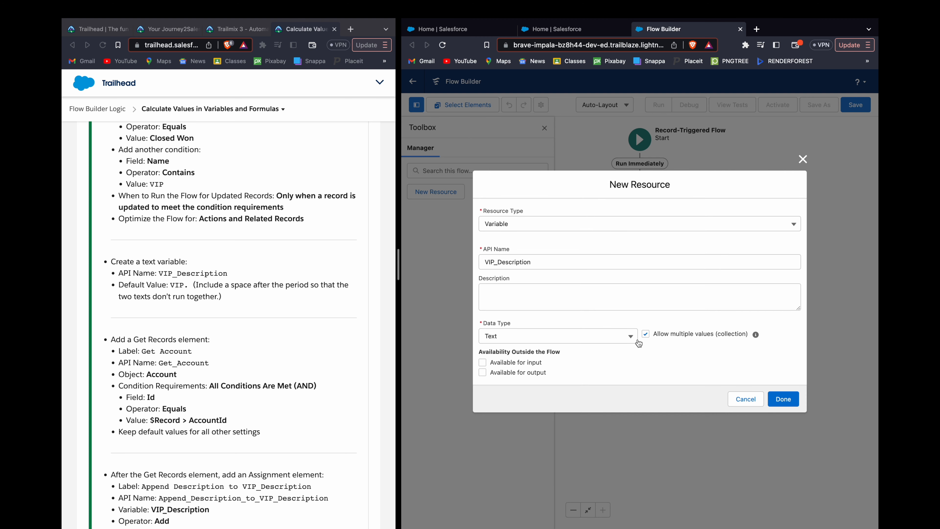
click(651, 334)
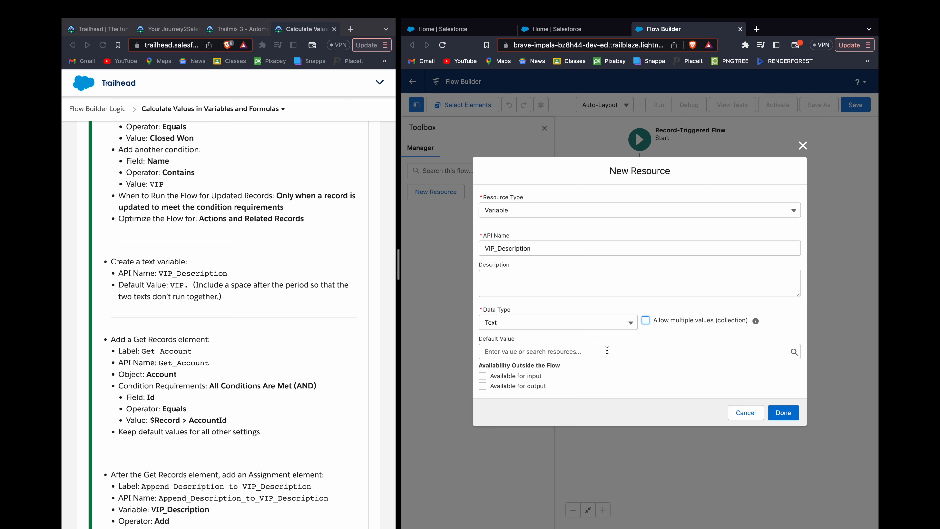
click(607, 350)
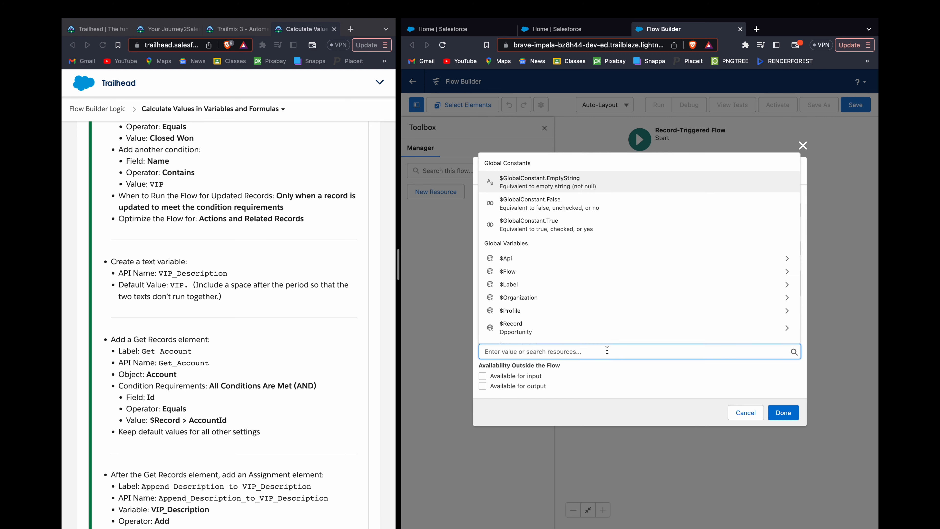
text(VIP.)
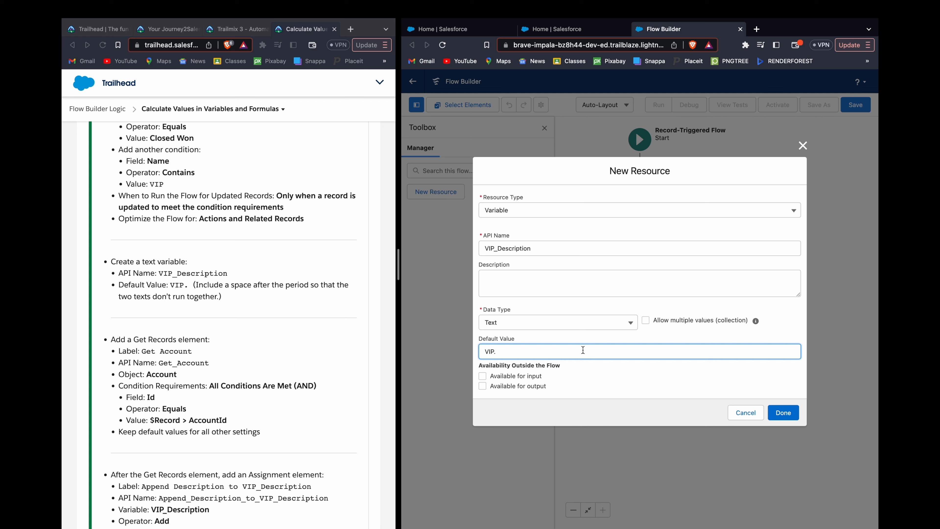
click(596, 379)
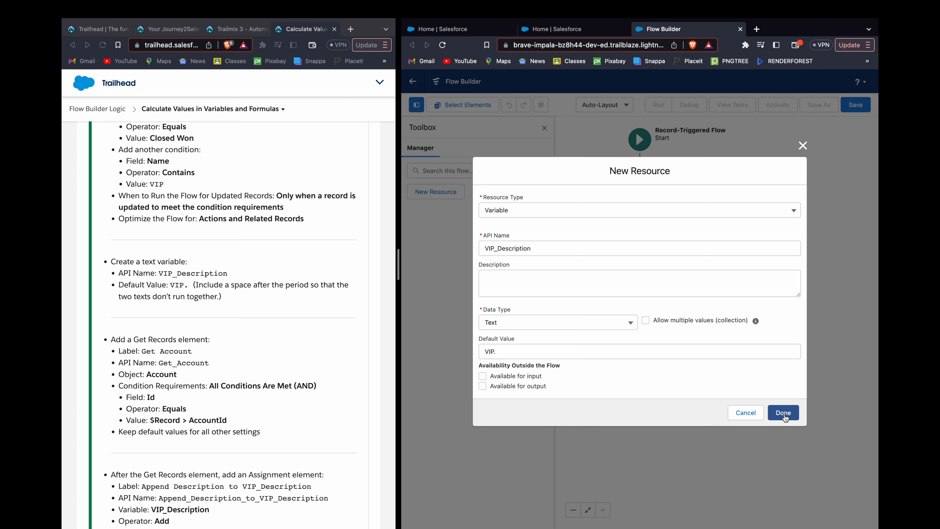
click(783, 412)
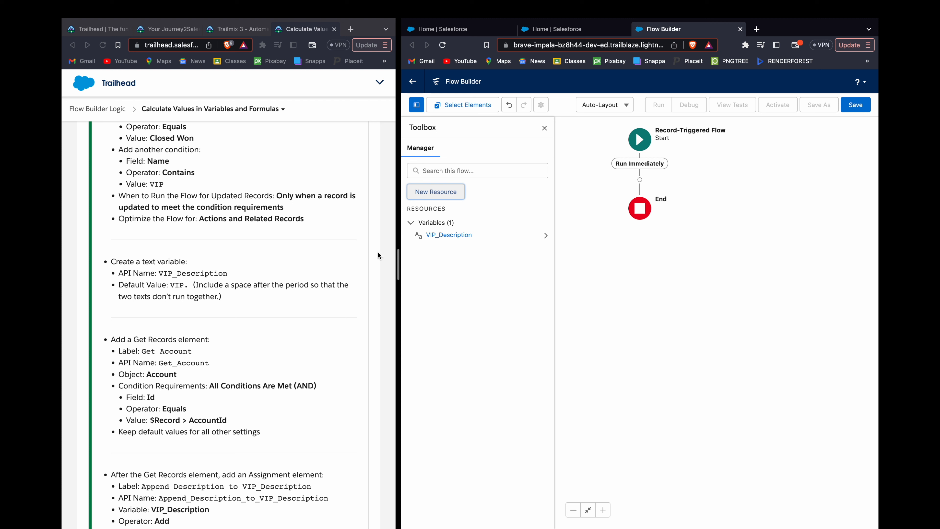
Step: Add a Get Records element directly after the flow's start and label it Get Account
scroll(292, 260, down, 5)
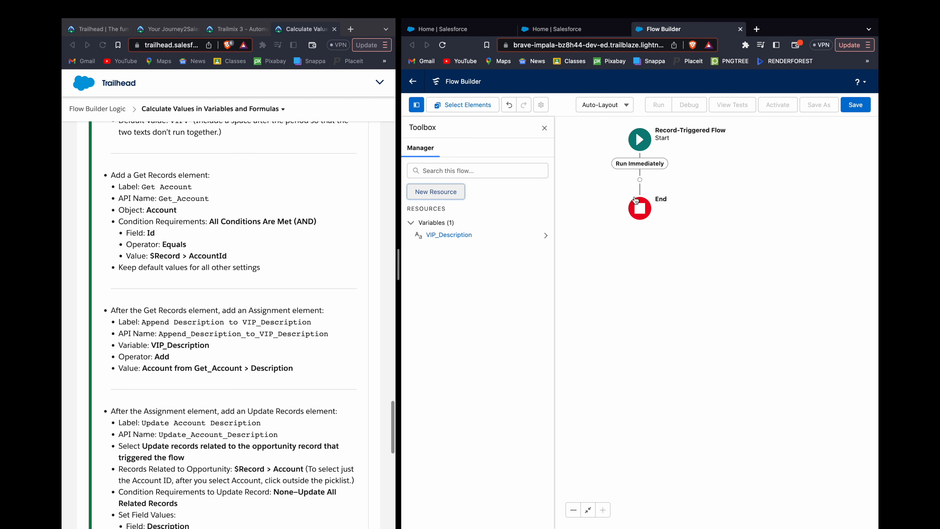
click(639, 180)
text(get)
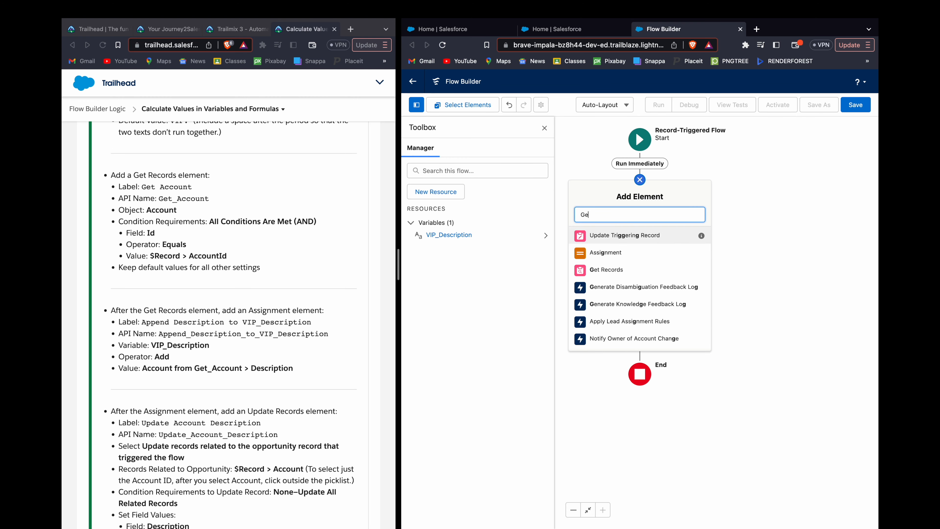
click(618, 237)
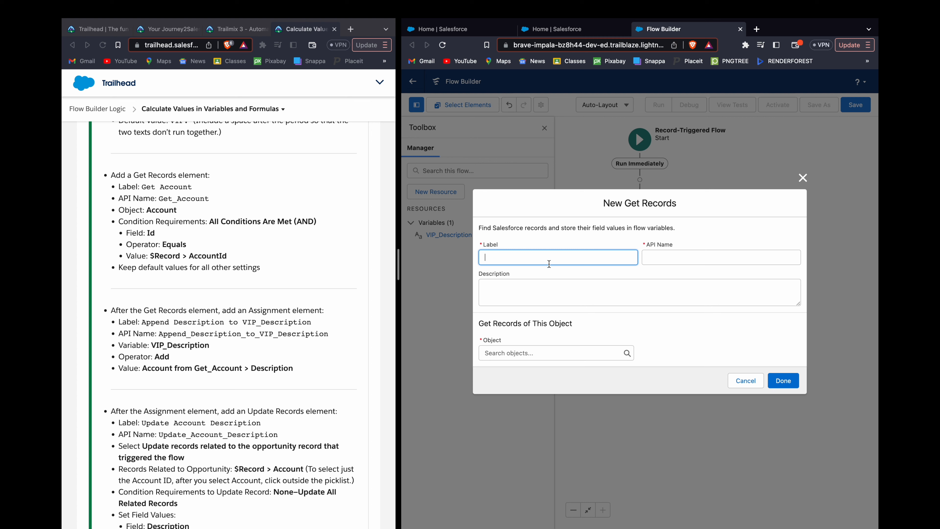
text(Get Account)
click(642, 314)
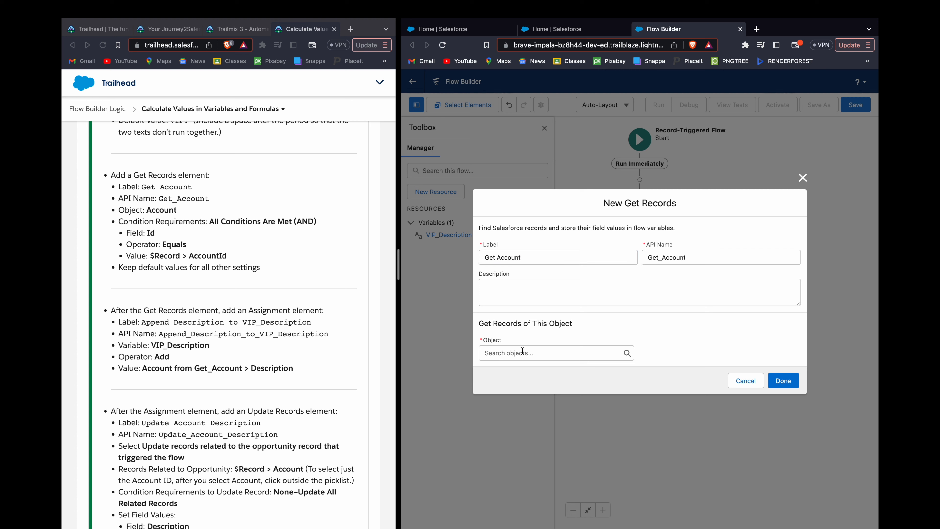
Step: Set Account as the object whose records the Get Account element retrieves
click(522, 352)
text(acc)
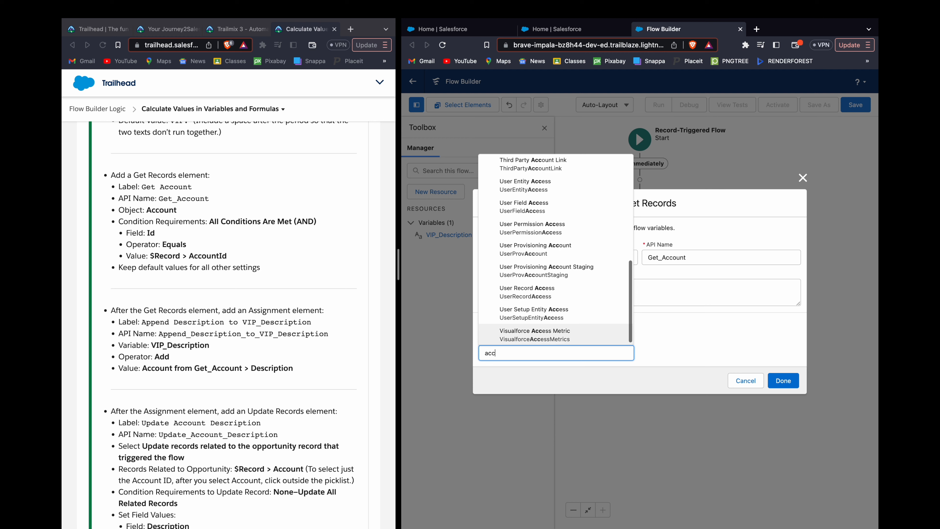
text(ount)
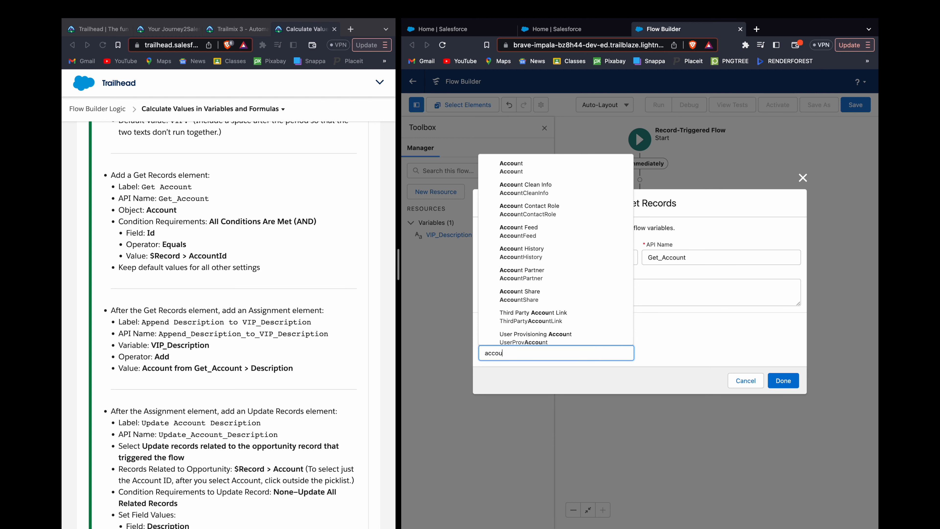
key(Return)
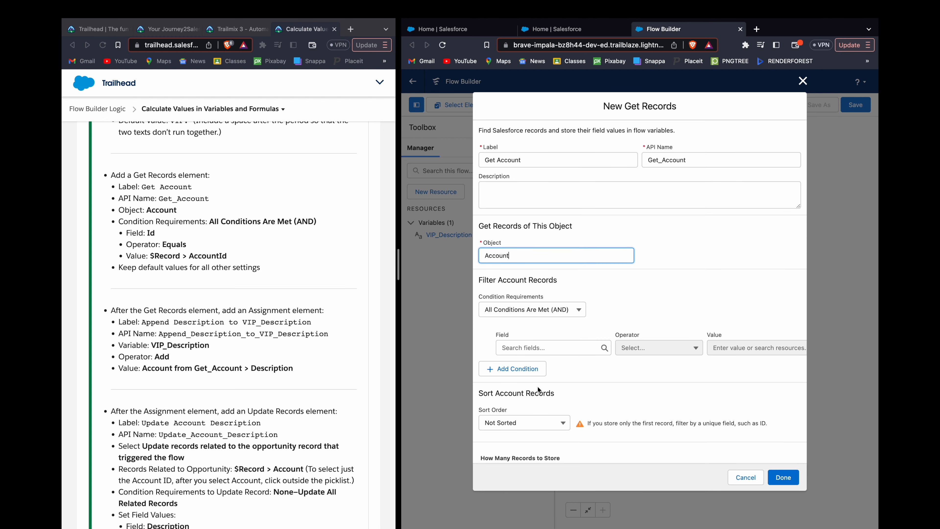
Step: Choose Id as the field of the first filter condition for the Account records
scroll(554, 357, down, 2)
click(566, 300)
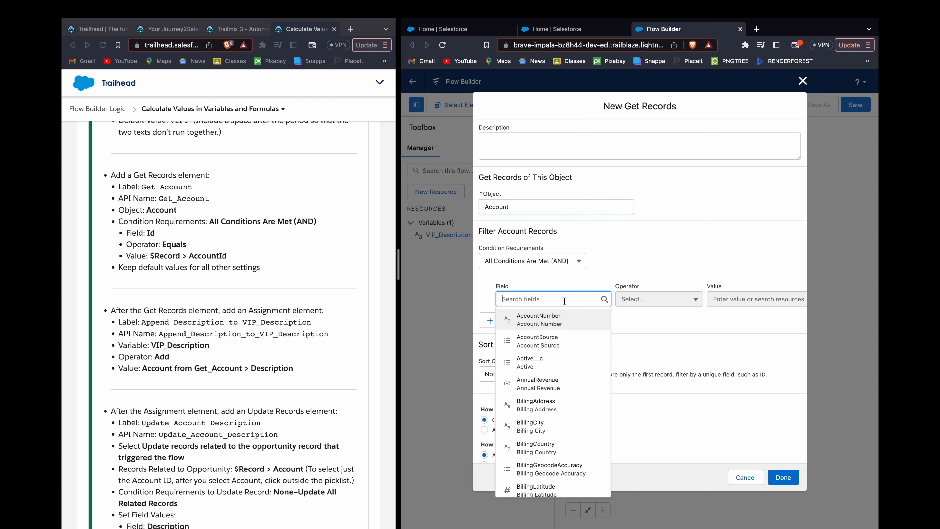
text(Id)
key(Down)
key(Down)
key(Down)
key(Down)
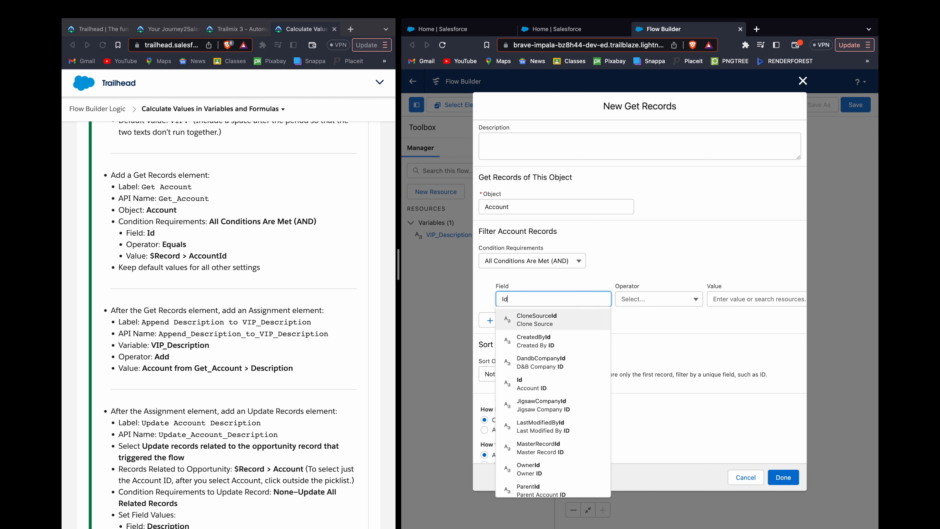
key(Return)
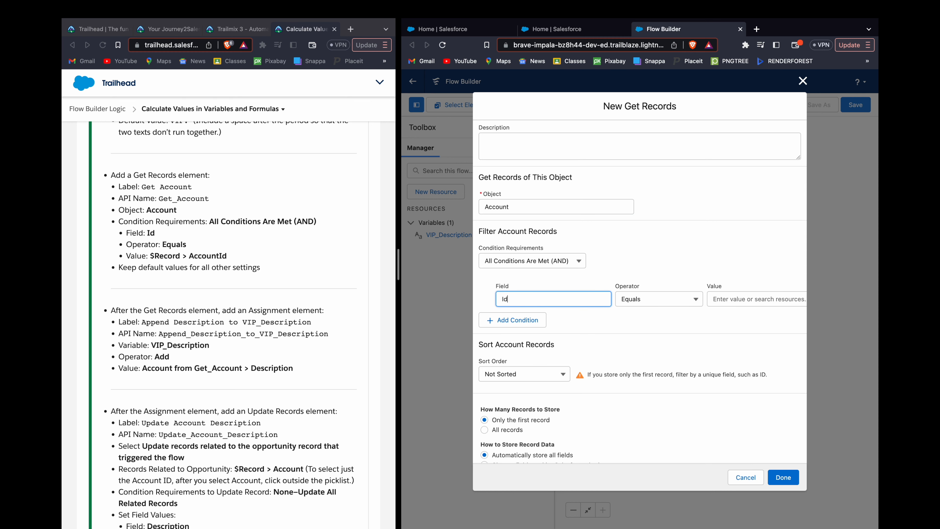
Step: Set the Id condition's value to $Record > AccountId with the Equals operator, and finish the Get Records element
key(Tab)
key(Tab)
text(Rec)
key(Down)
key(Return)
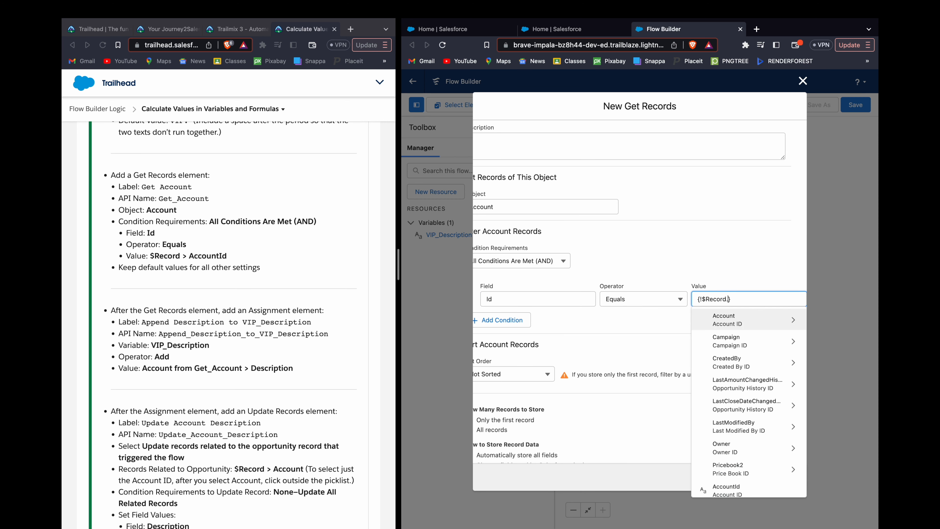
text(Acc)
key(Down)
key(Down)
key(Return)
click(591, 333)
scroll(303, 366, down, 3)
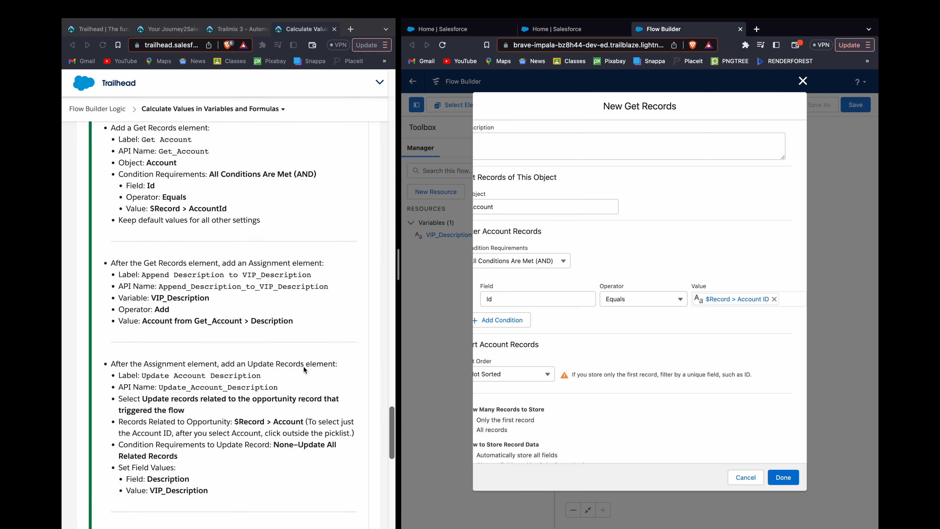
click(781, 479)
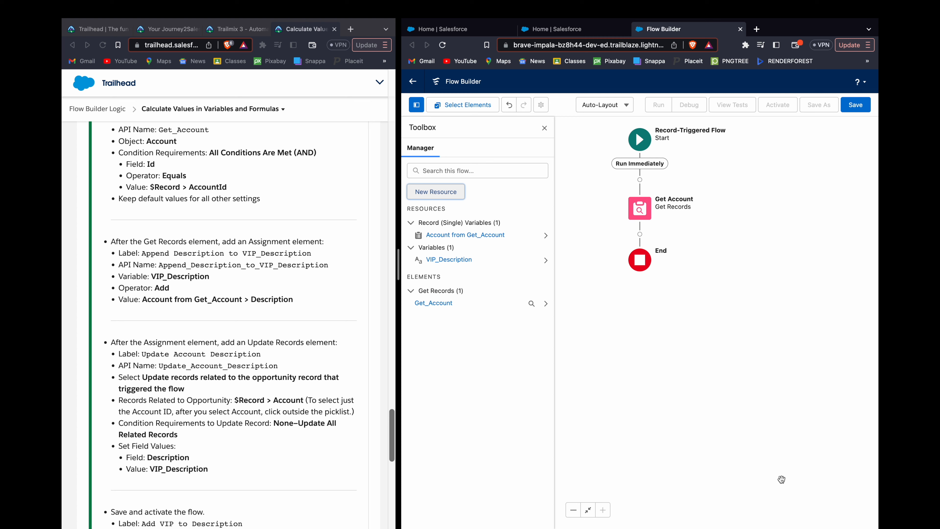
Step: Add an Assignment element after Get Account and label it Append Description to VIP_Description, copying the label from the challenge instructions
click(639, 234)
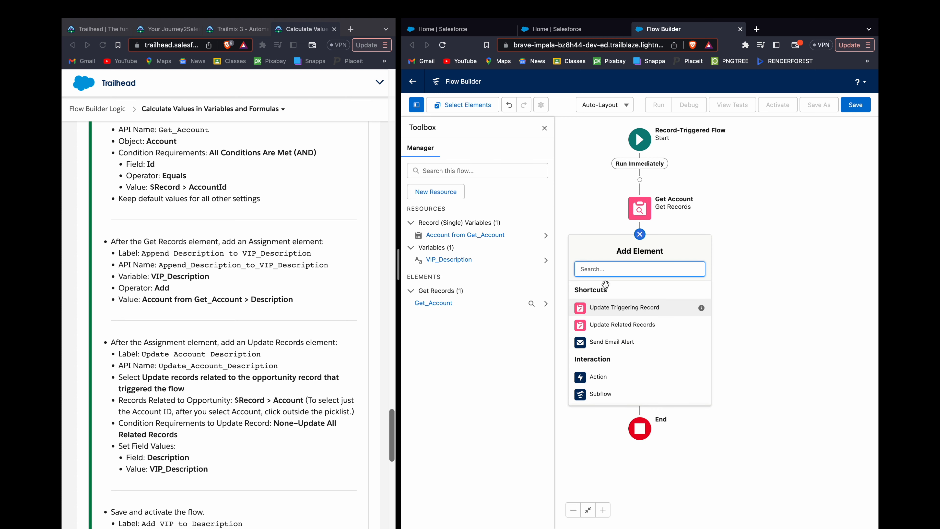
text(Ass)
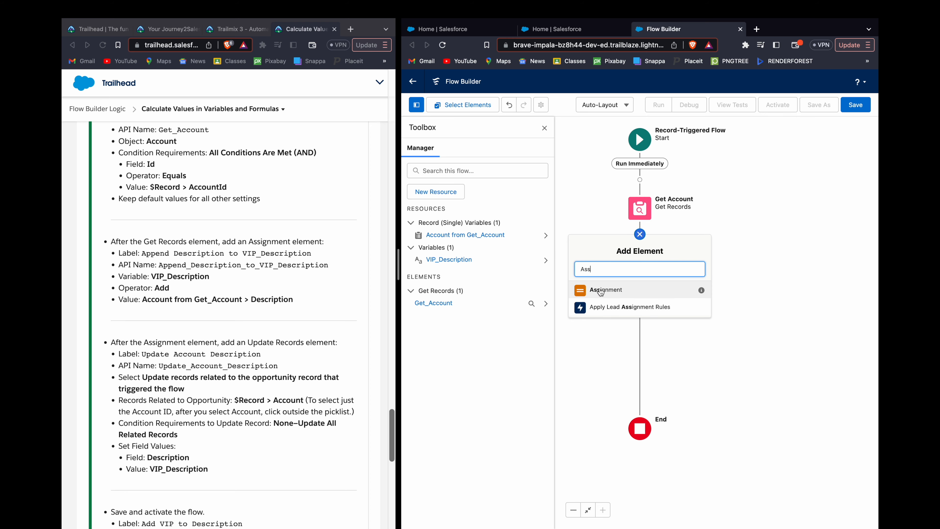
click(600, 291)
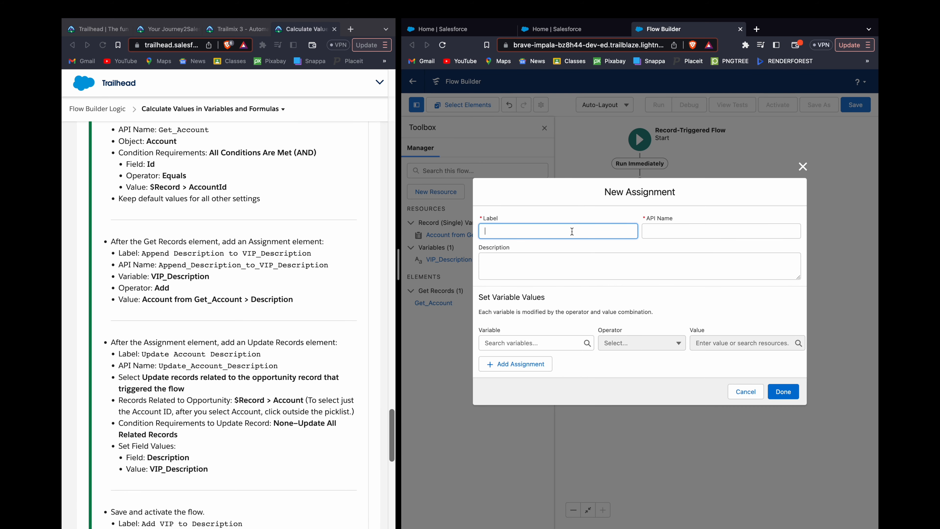
double_click(159, 255)
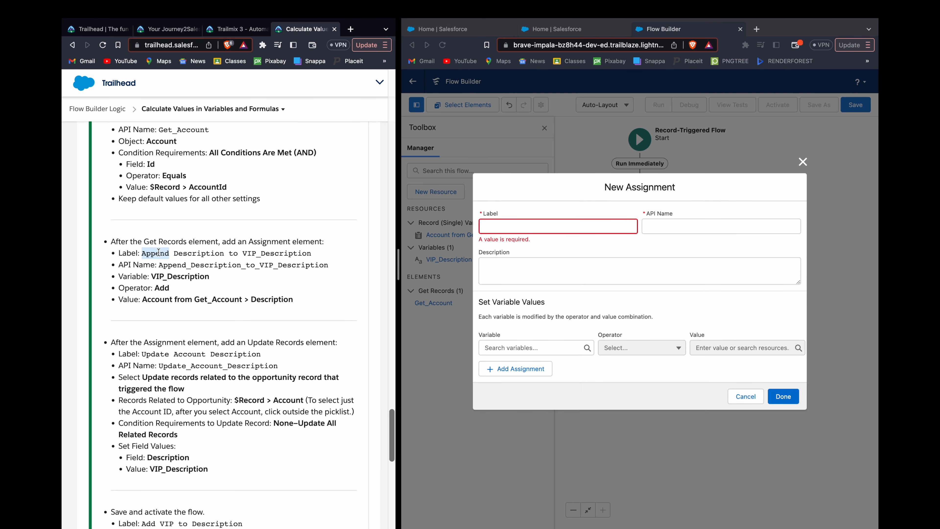
shift+click(296, 256)
key(super+c)
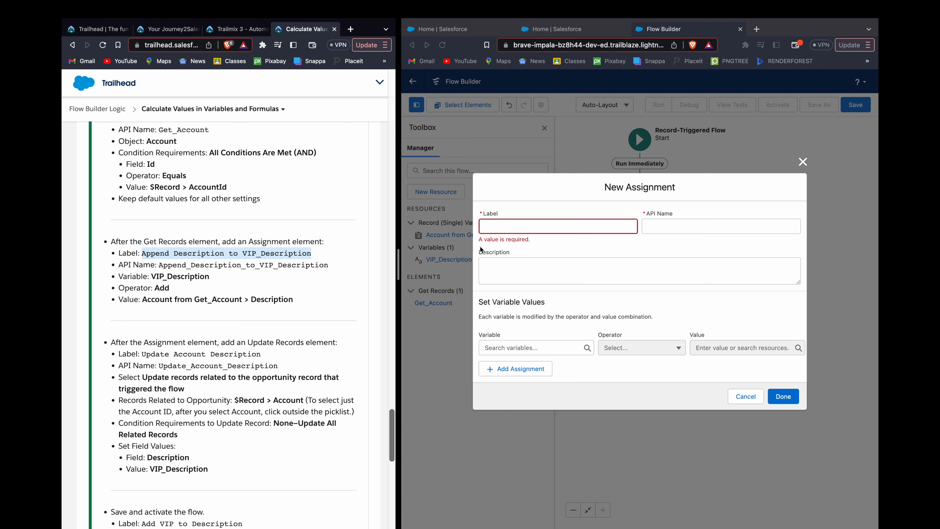
click(568, 228)
key(super+v)
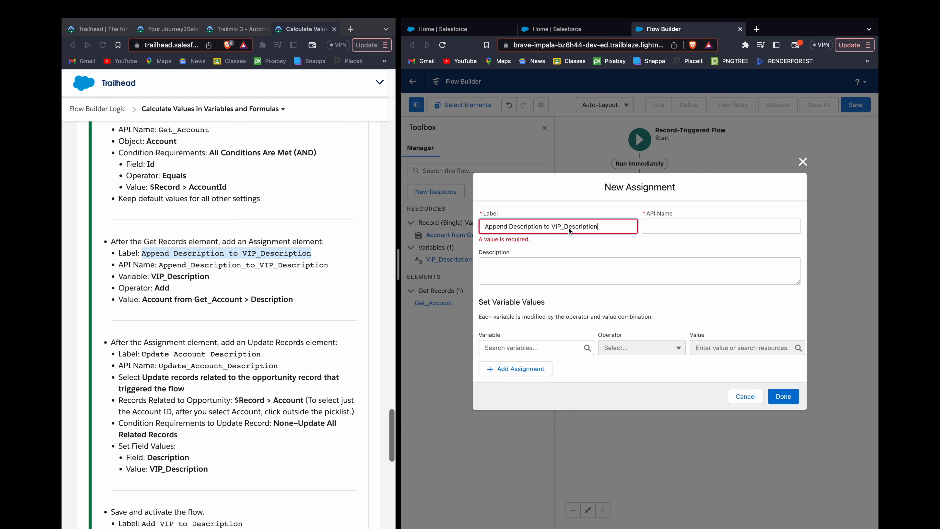
click(599, 252)
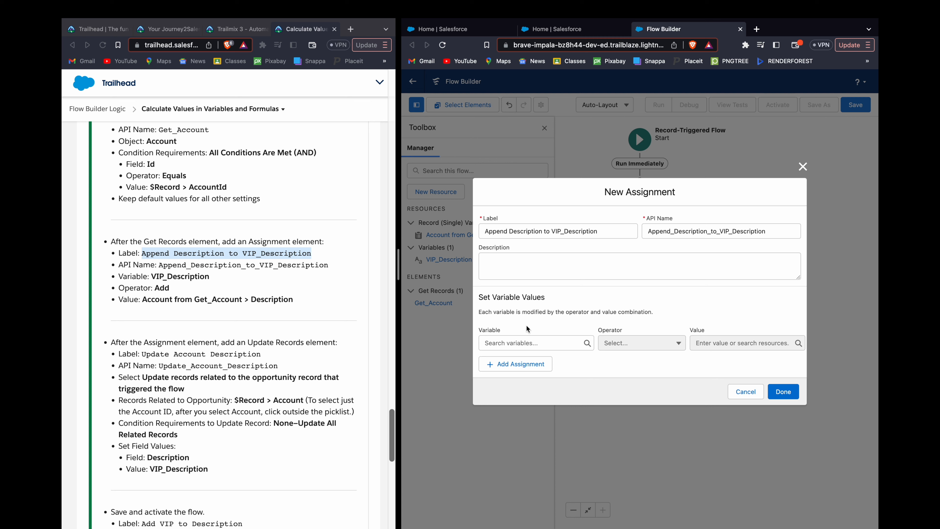
Step: Set the assignment's variable to VIP_Description and its operator to Add
click(534, 337)
text(V)
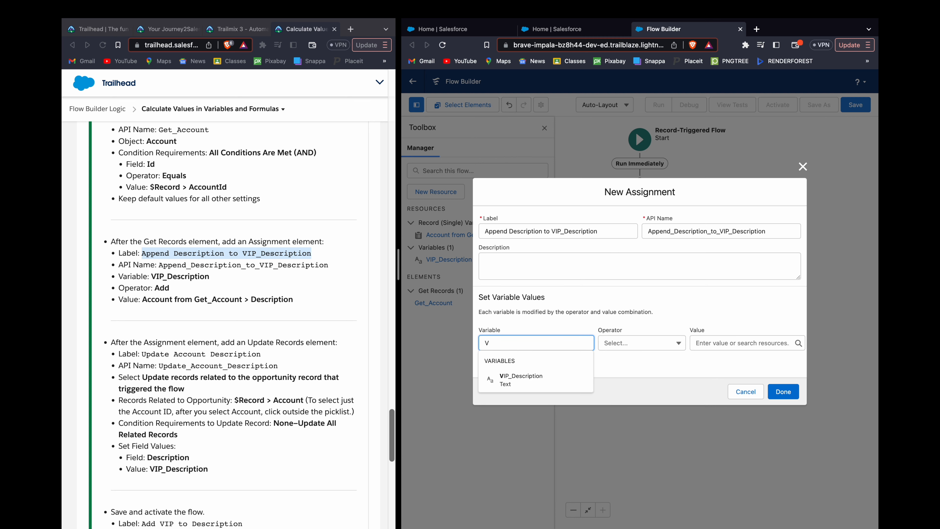
key(Down)
key(Return)
key(Tab)
key(Down)
key(Down)
key(Return)
key(Tab)
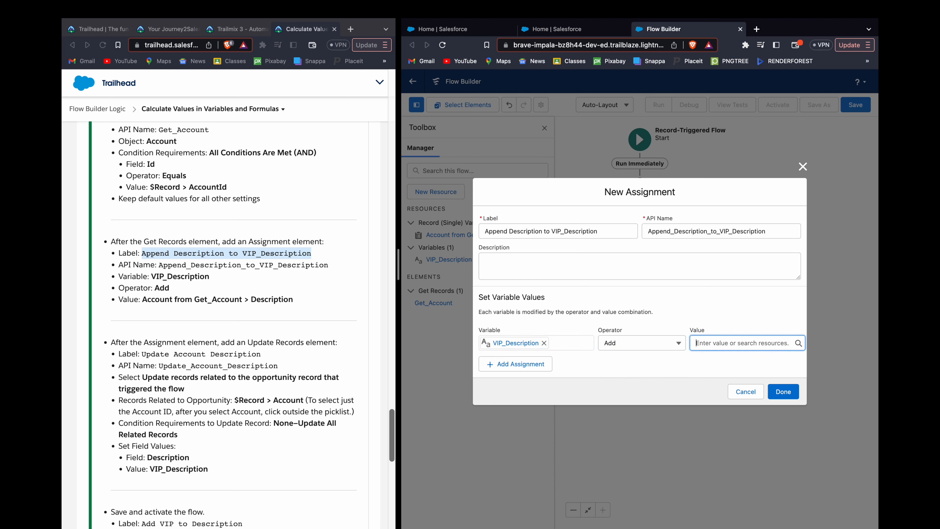
Step: Set the assignment's value to Account from Get_Account > Description and finish the Assignment element
text(Acc)
key(Down)
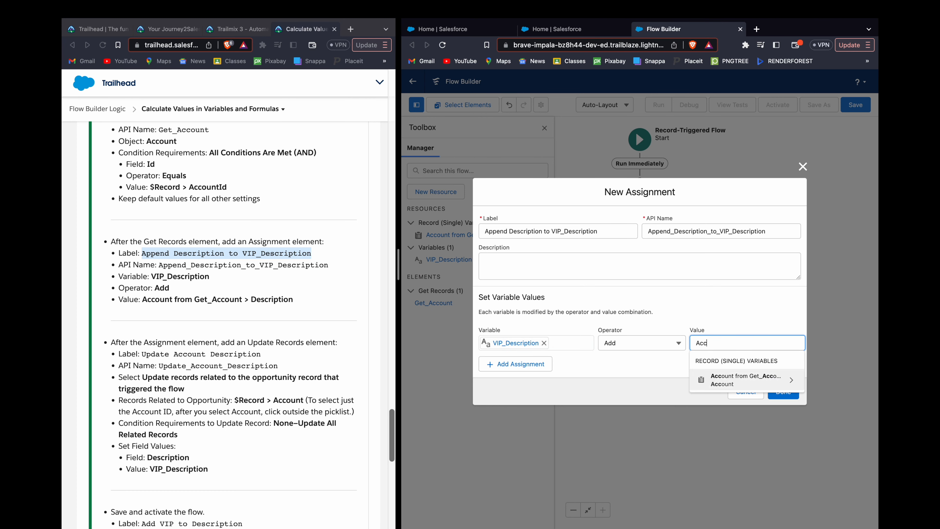
key(Return)
text(Des)
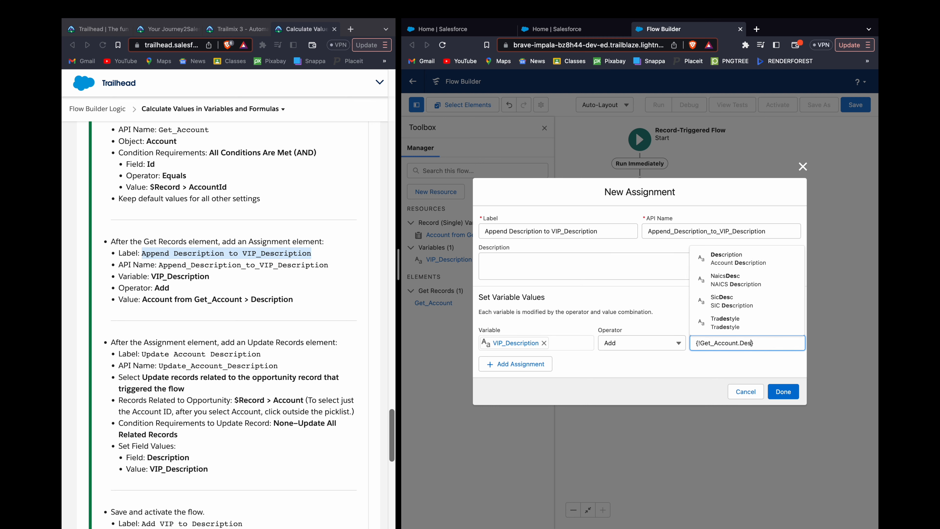
key(Down)
key(Return)
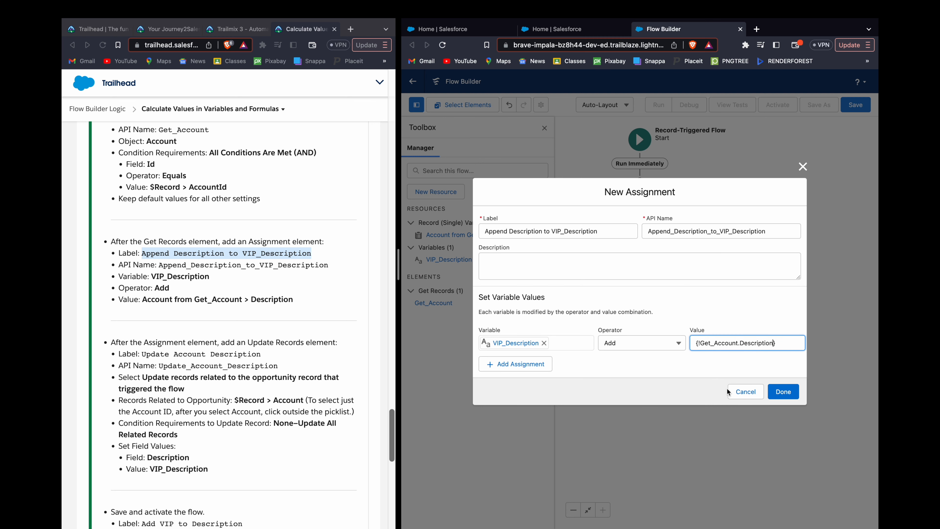
click(786, 395)
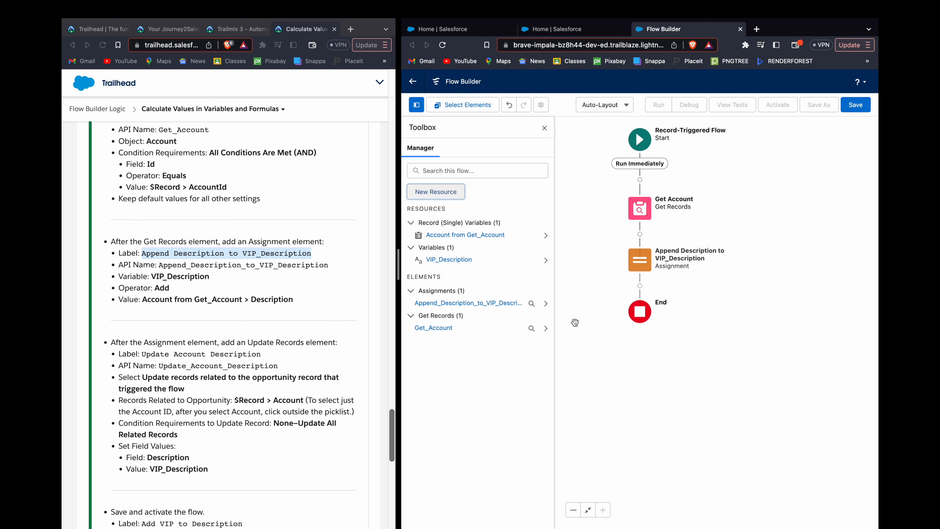
Step: Add an Update Records element after the Append Description to VIP_Description assignment
scroll(225, 296, down, 5)
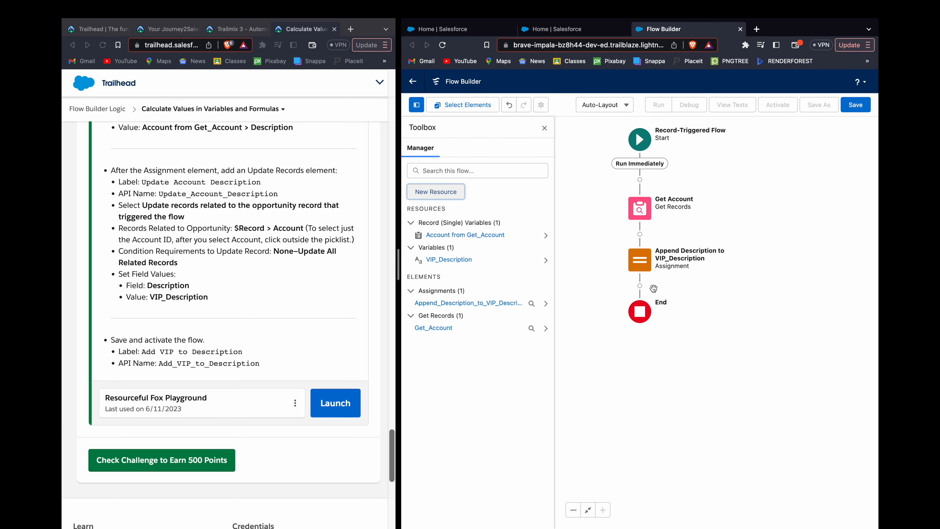
click(639, 285)
text(Update)
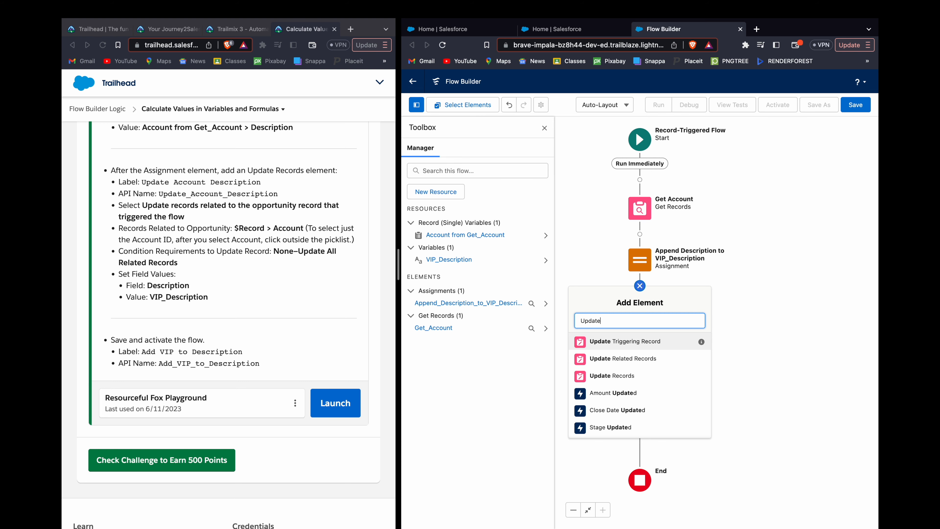
key(Down)
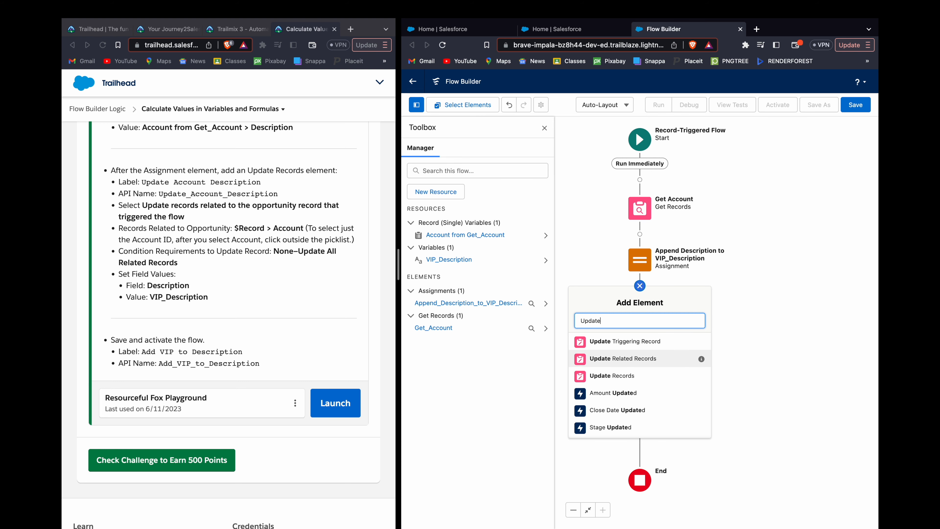
key(Down)
key(Return)
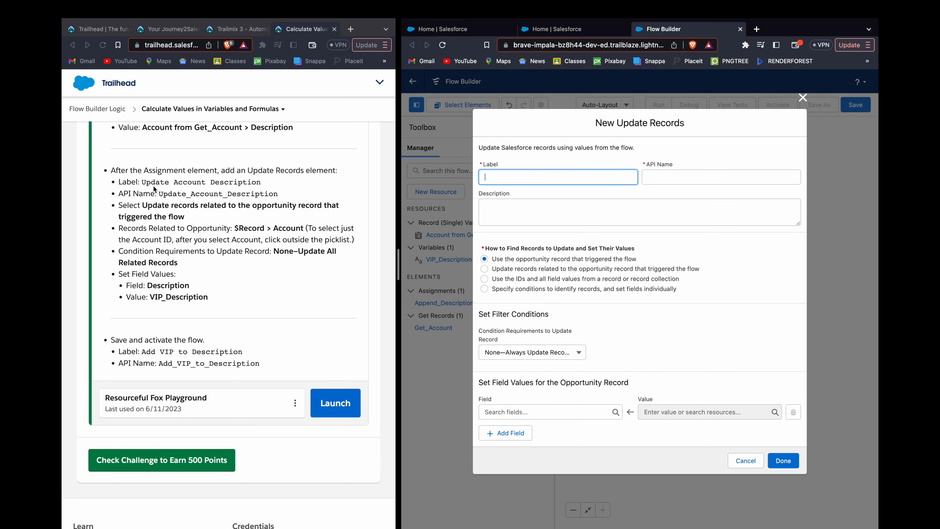
Step: Label the element Update Account Description, copied from the challenge, and choose to update records related to the opportunity record that triggered the flow
double_click(166, 183)
shift+click(247, 184)
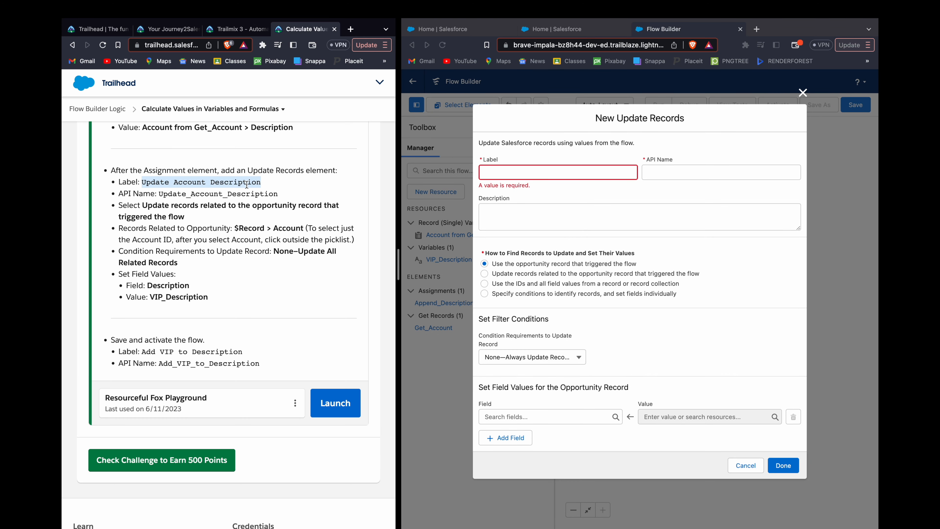
click(515, 174)
key(ctrl+v)
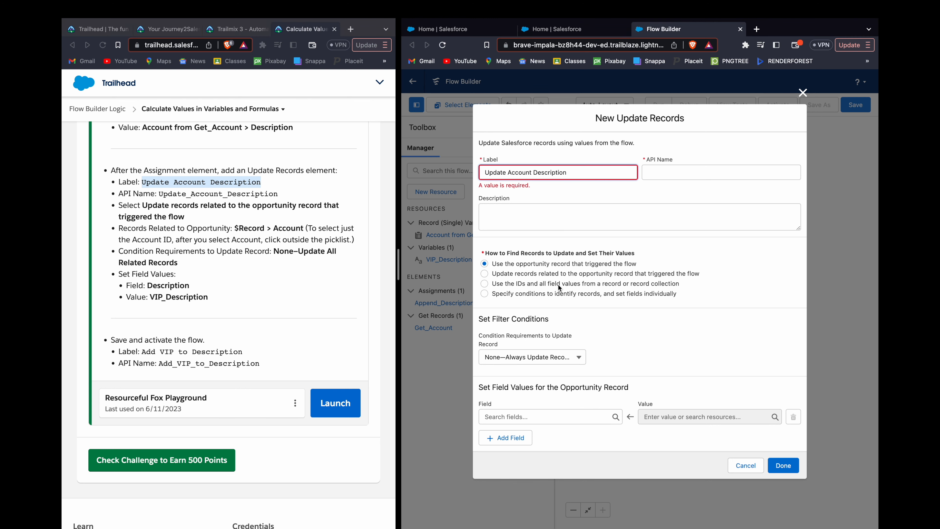
click(522, 275)
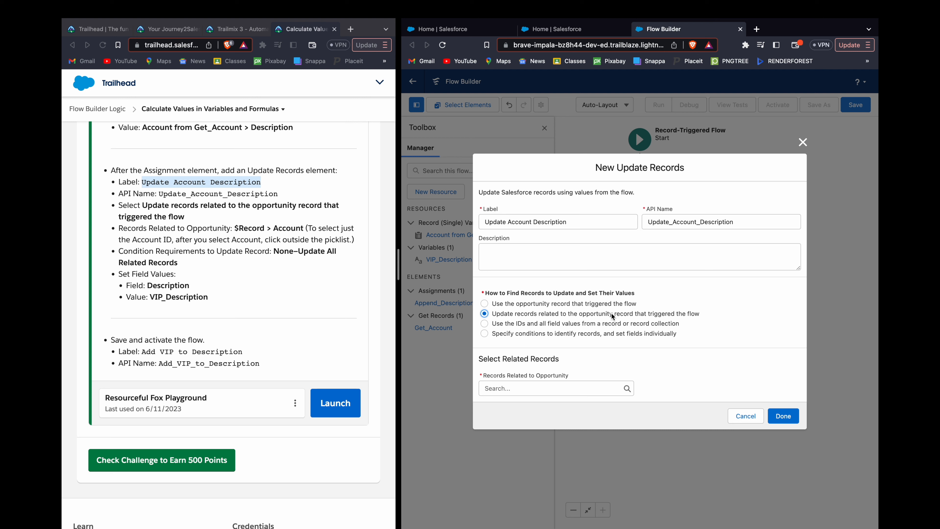
Step: Try to set Records Related to Opportunity to $Record > Account
click(548, 389)
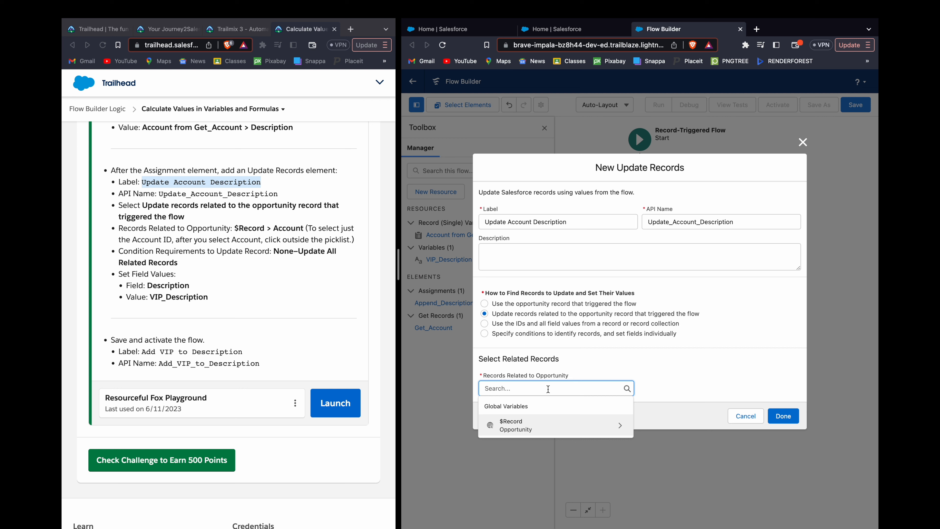
text(opp)
key(BackSpace)
key(BackSpace)
key(BackSpace)
text(rec)
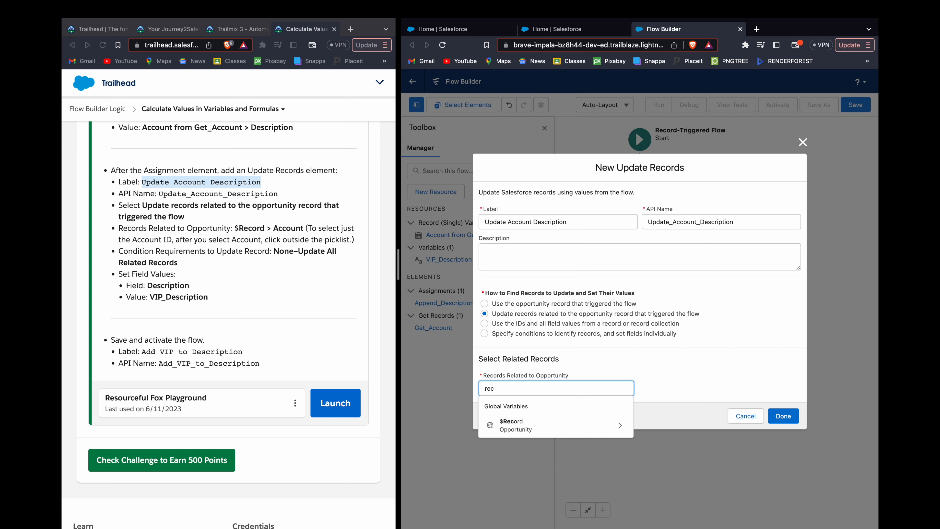
key(Down)
key(Return)
text(acc)
key(Down)
key(Return)
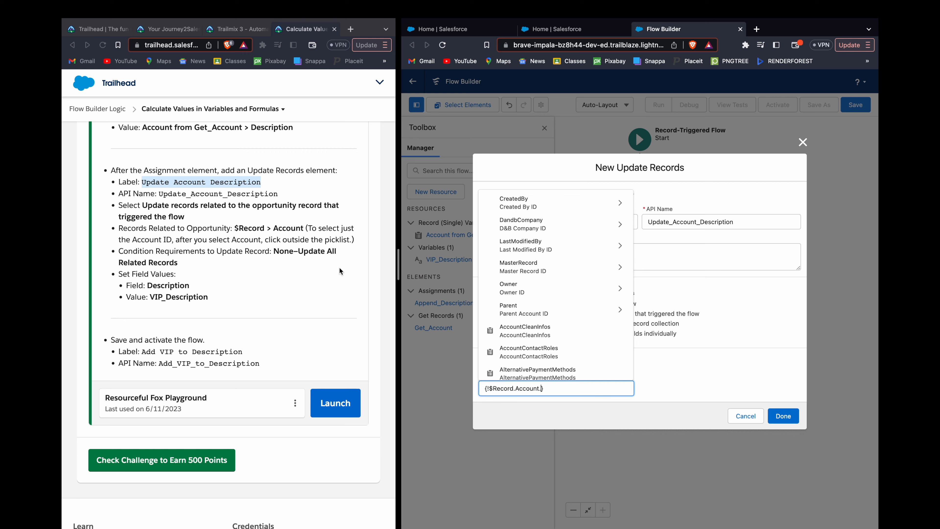
Step: Try to find an Id or account entry under $Record > Account, and cut the reference back to $Record.Account
scroll(340, 266, down, 1)
text(id)
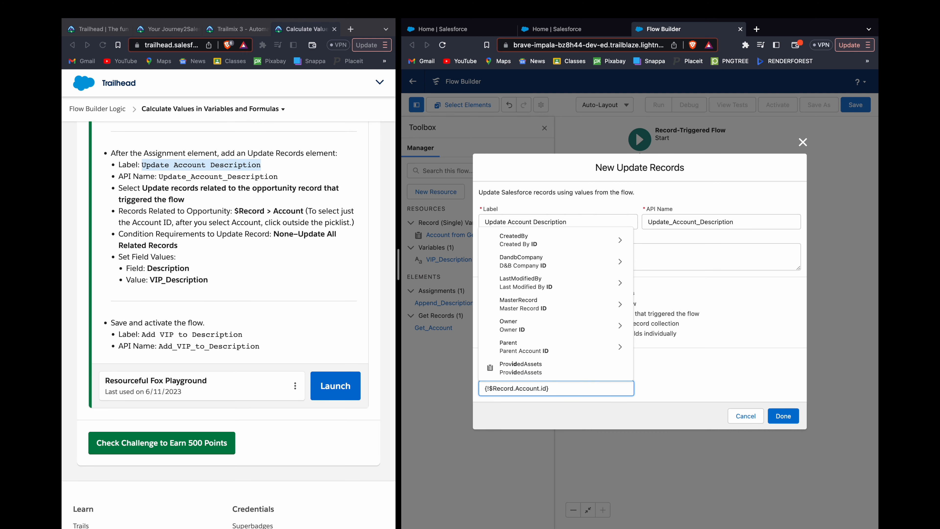
key(Up)
key(Up)
key(BackSpace)
key(BackSpace)
text(acc)
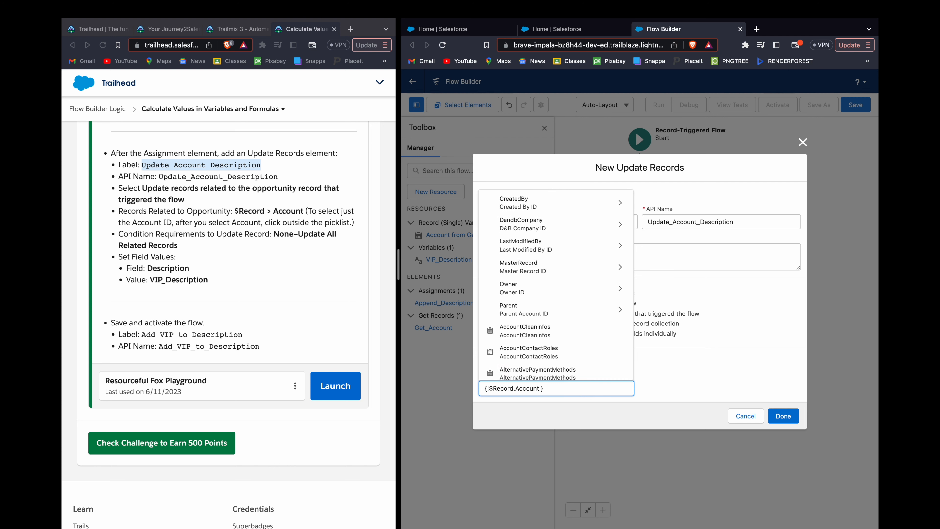
text(oun)
key(Down)
key(Down)
key(Down)
key(Down)
key(Down)
key(Down)
key(Down)
key(Down)
key(Down)
key(Down)
key(Down)
key(Up)
key(Up)
key(Down)
key(Down)
key(Down)
key(Down)
key(Down)
key(Down)
key(Down)
key(Down)
key(Down)
key(Down)
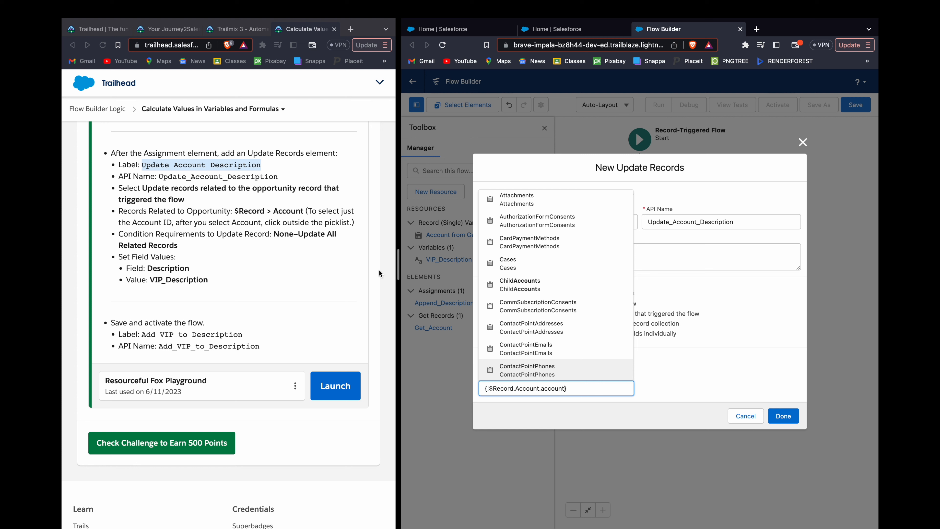
key(BackSpace)
key(BackSpace)
key(BackSpace)
key(BackSpace)
key(BackSpace)
key(BackSpace)
key(BackSpace)
key(BackSpace)
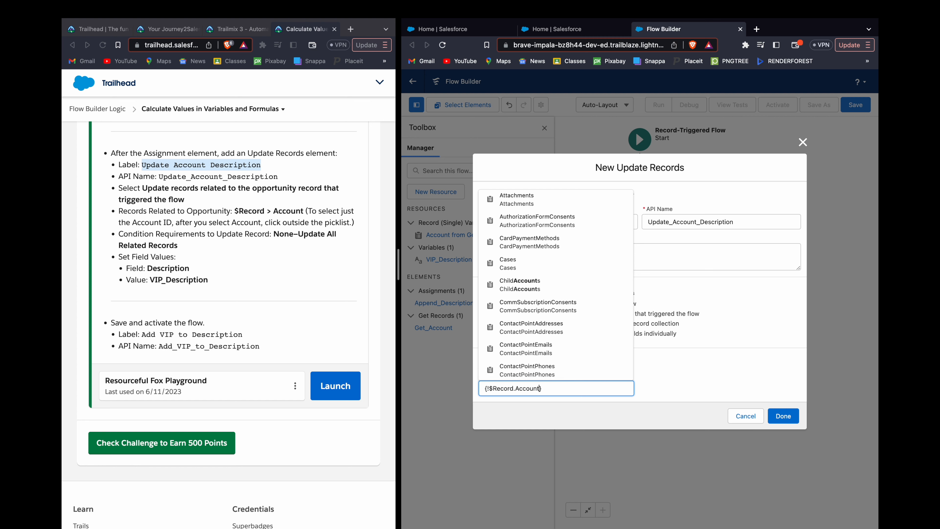
click(682, 382)
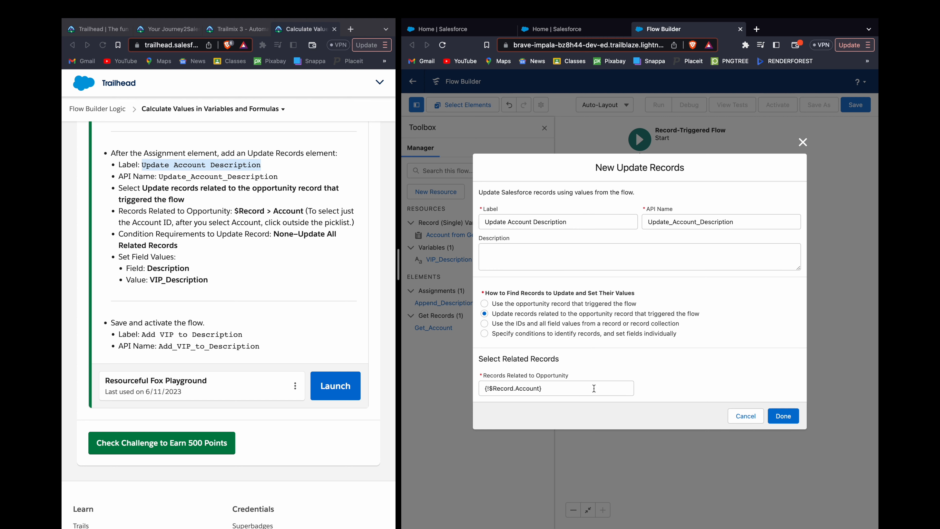
Step: Reopen the related records reference, try $Record.Account.Id, and shorten it to $Record.Account
click(551, 392)
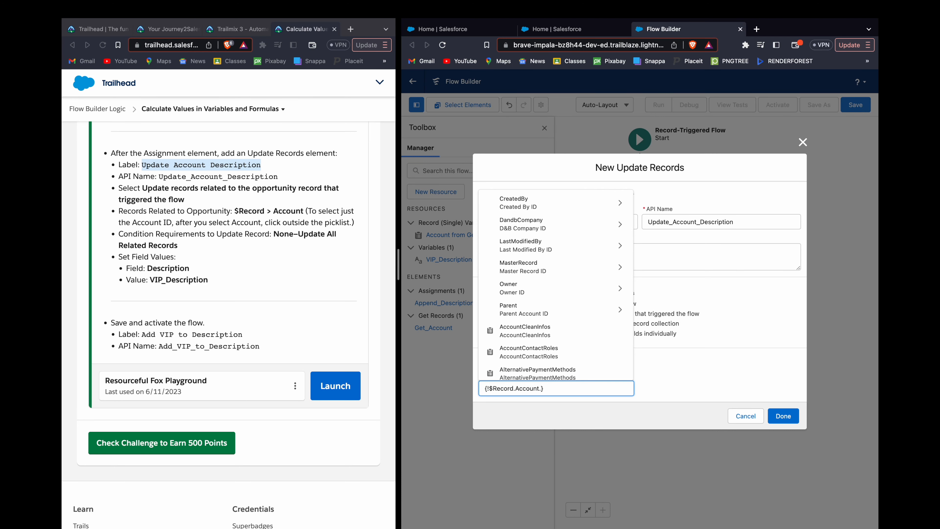
click(661, 367)
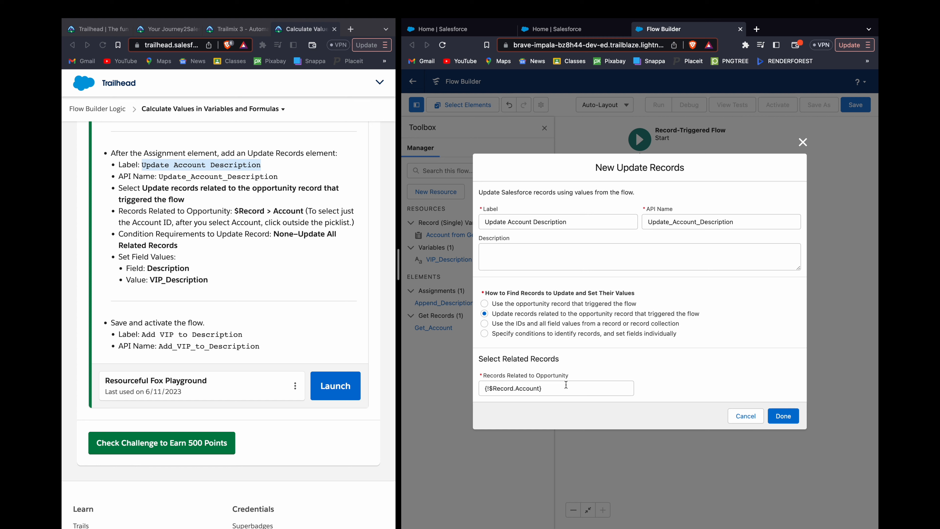
click(540, 388)
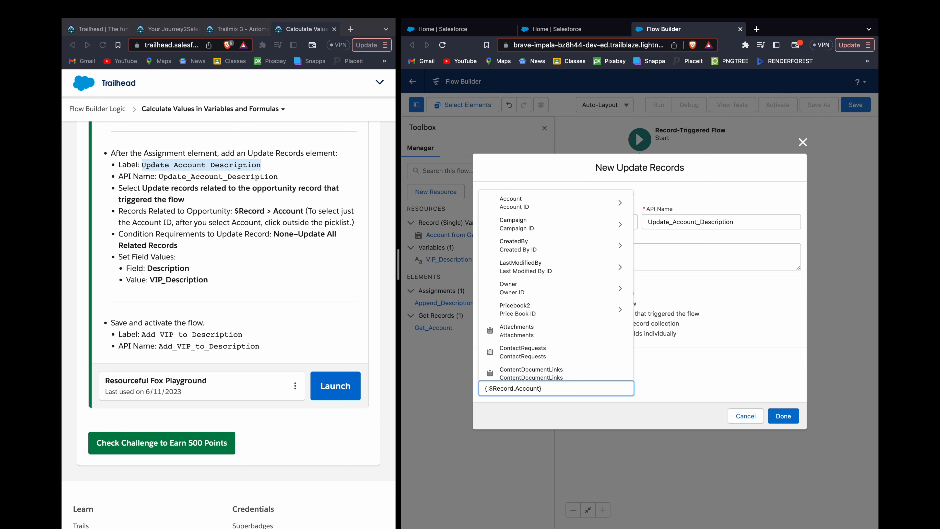
text(.)
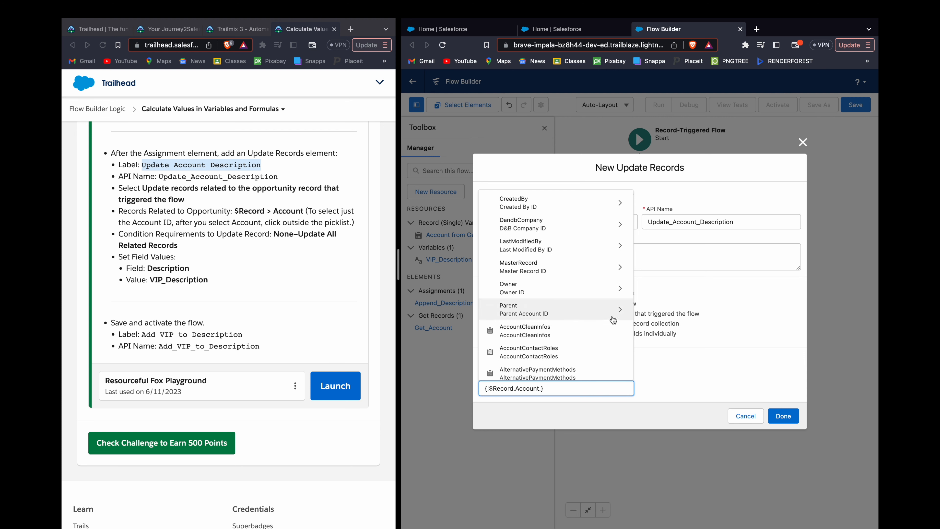
scroll(613, 319, down, 15)
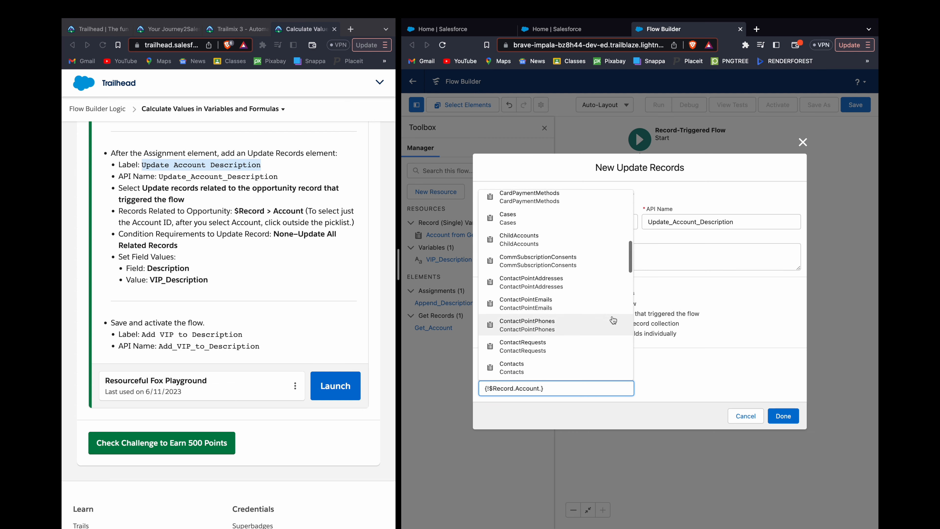
scroll(613, 319, down, 15)
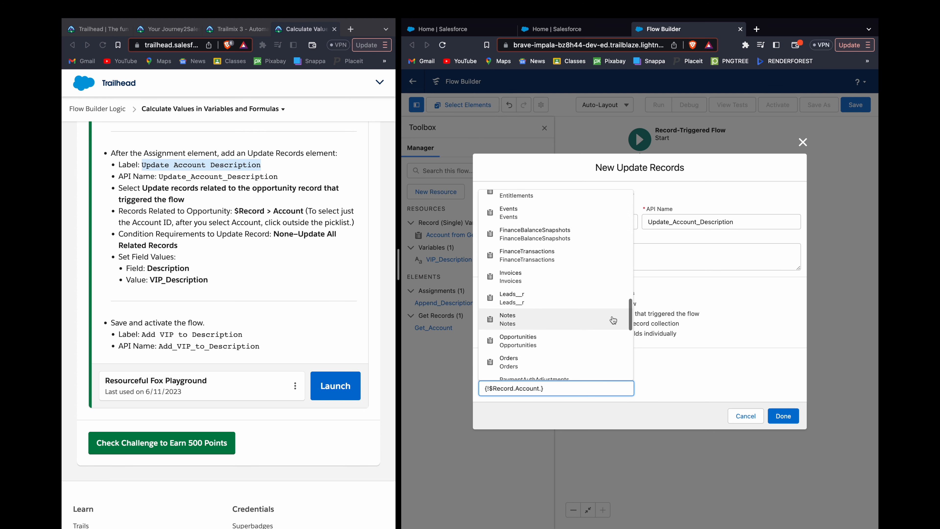
text(Id)
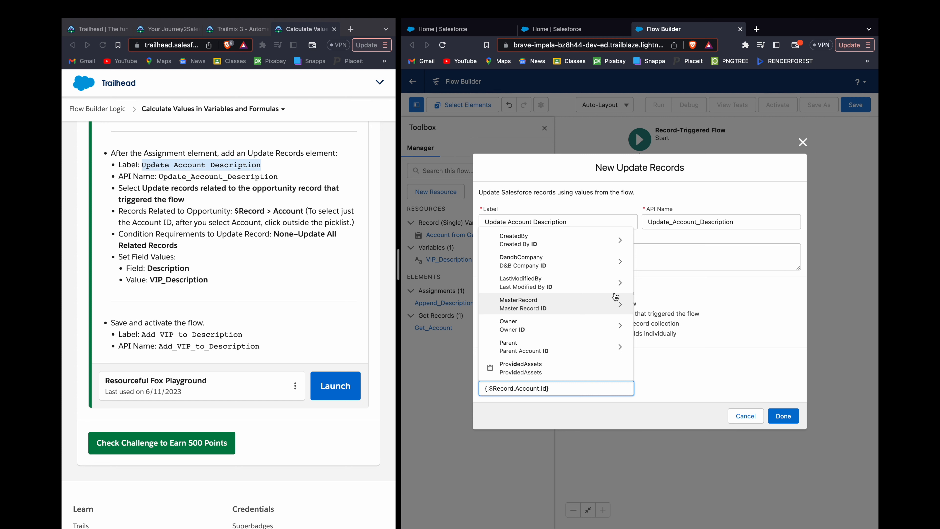
key(BackSpace)
key(BackSpace)
key(BackSpace)
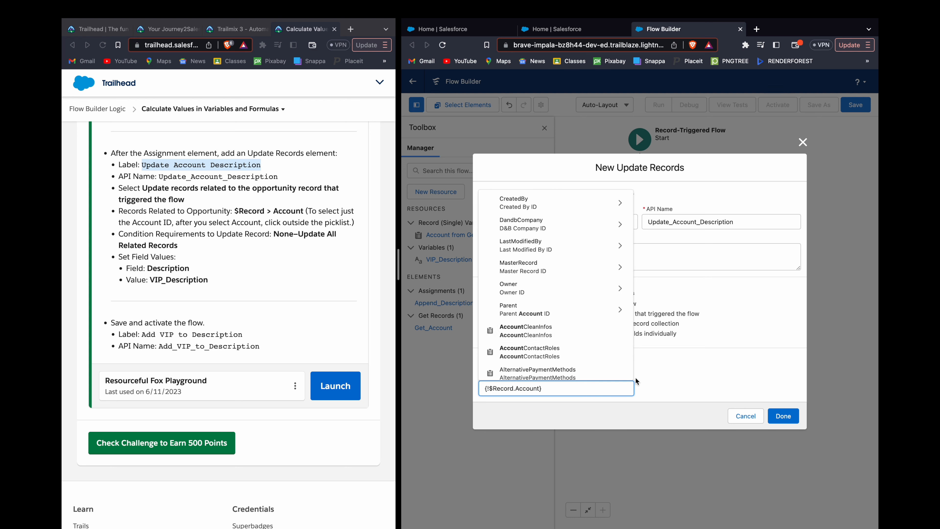
click(656, 378)
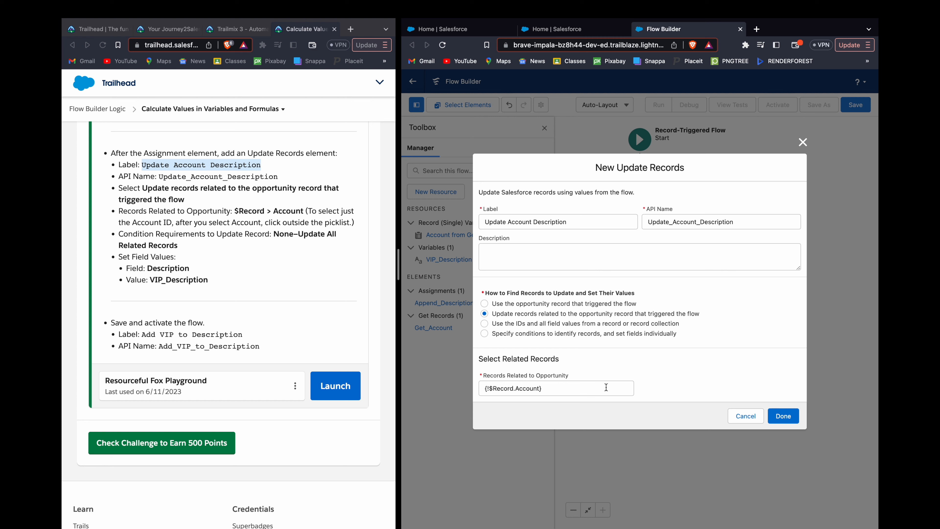
Step: Clear the related records reference and choose $Record > Account again without selecting anything beneath it
click(552, 390)
key(BackSpace)
key(BackSpace)
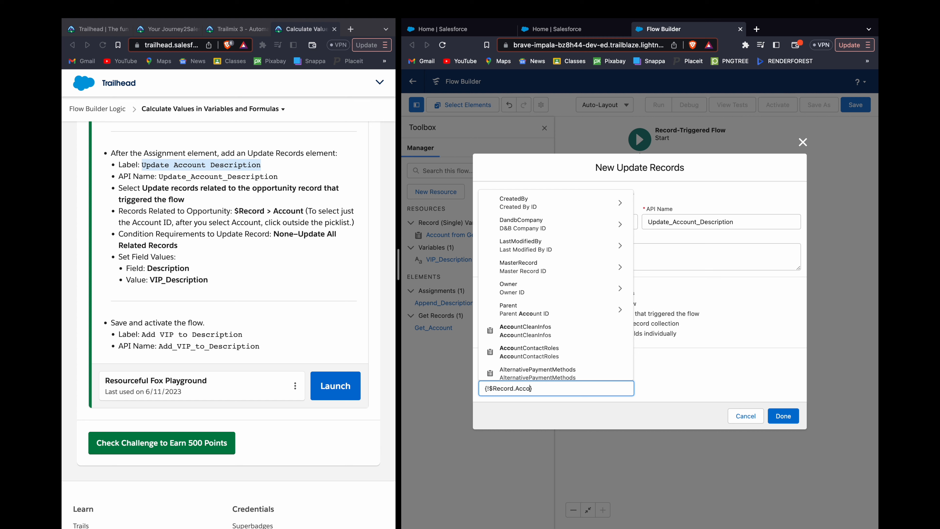
key(shift+super+Left)
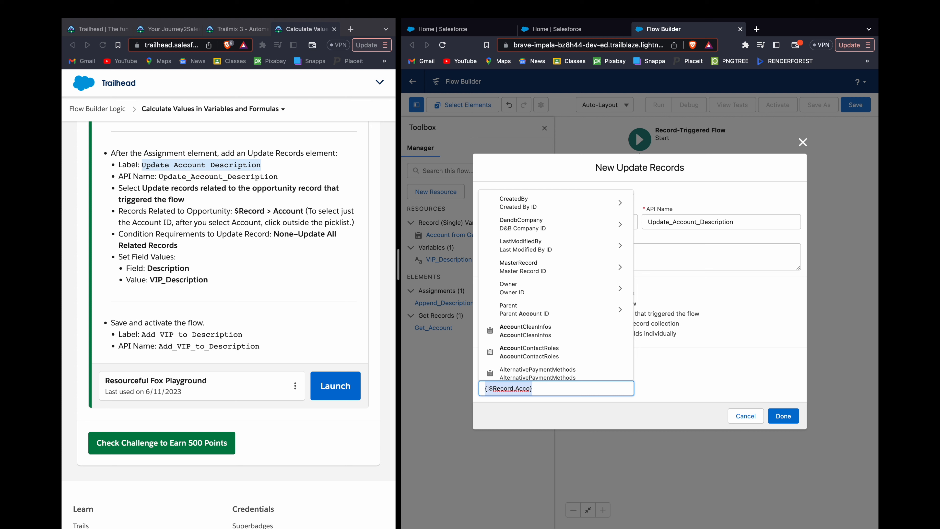
text(Rec0r)
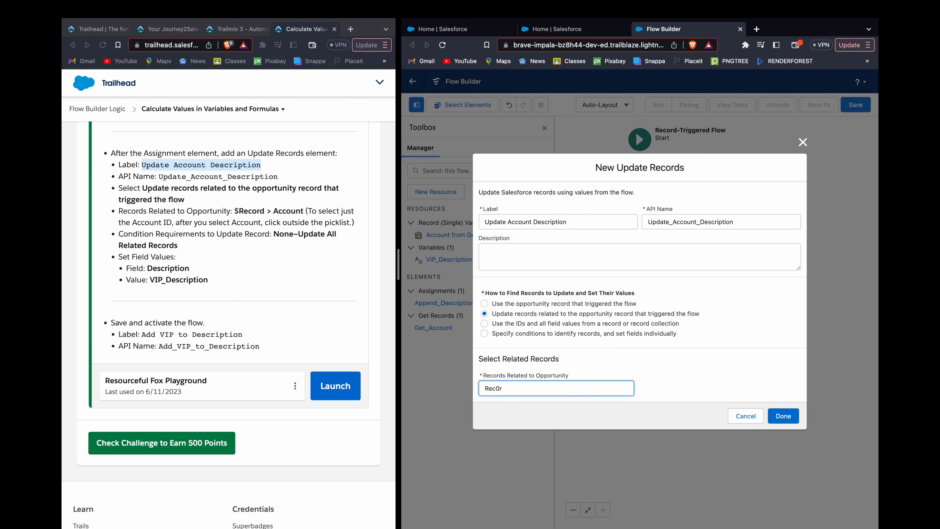
key(BackSpace)
key(BackSpace)
key(Down)
key(Return)
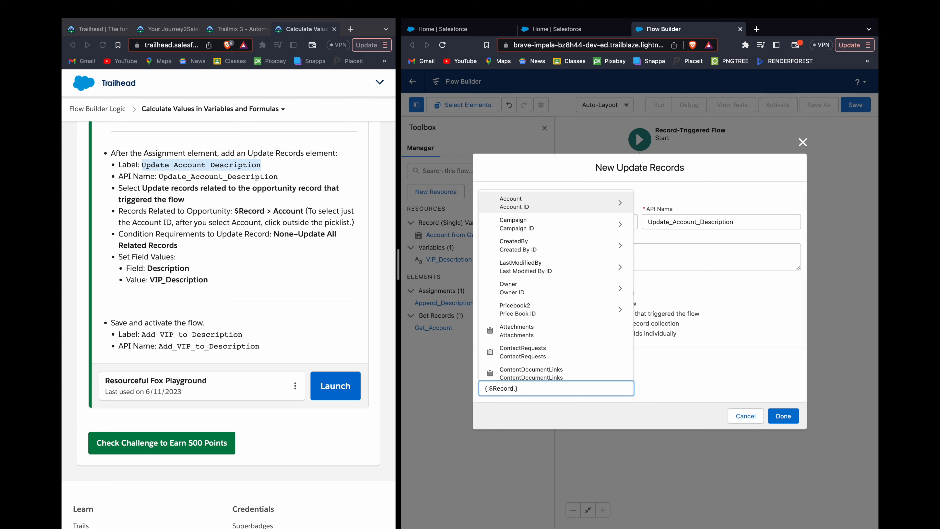
text(Acc)
key(Down)
key(Return)
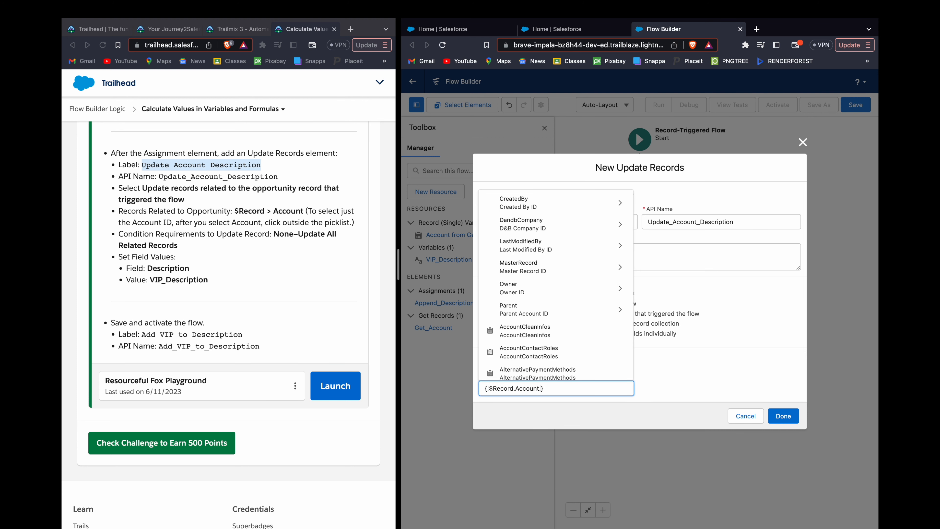
click(666, 386)
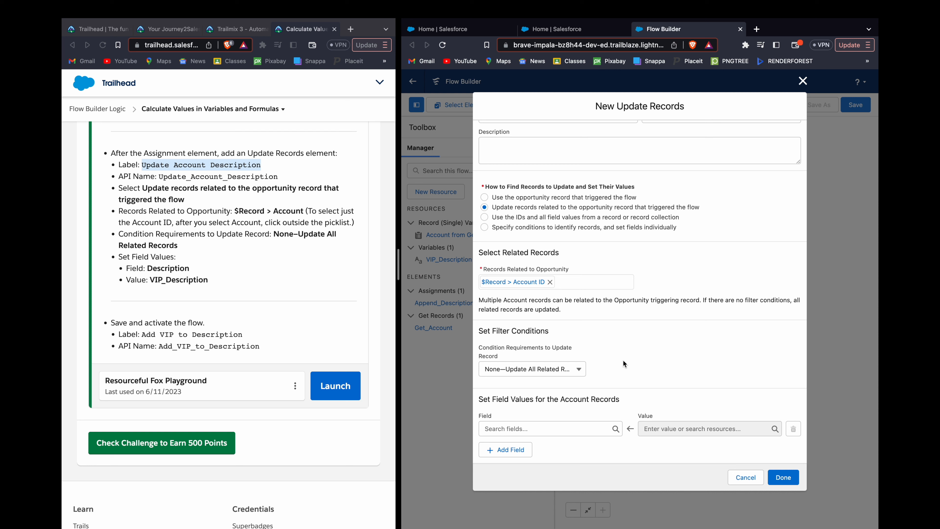
Step: Choose None—Update All Related Records as the condition requirement and set the account records' Description field to VIP_Description
click(561, 374)
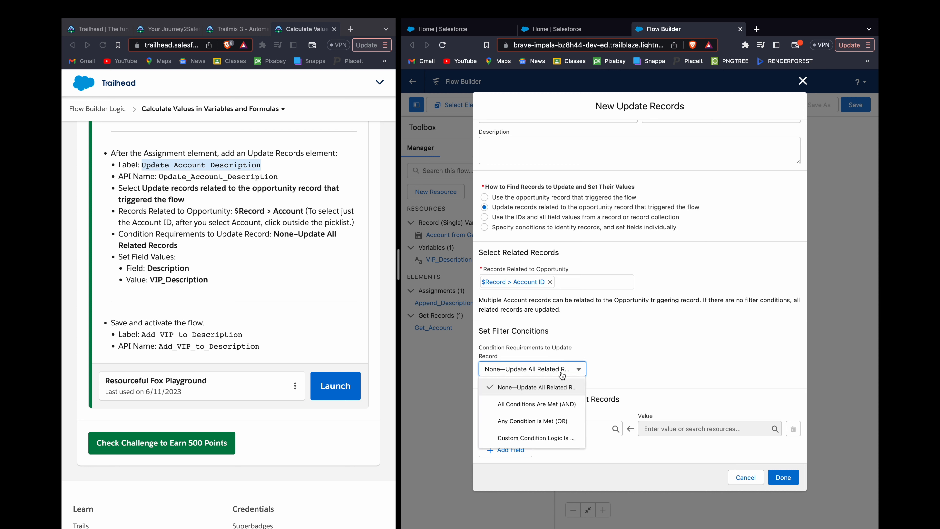
click(533, 387)
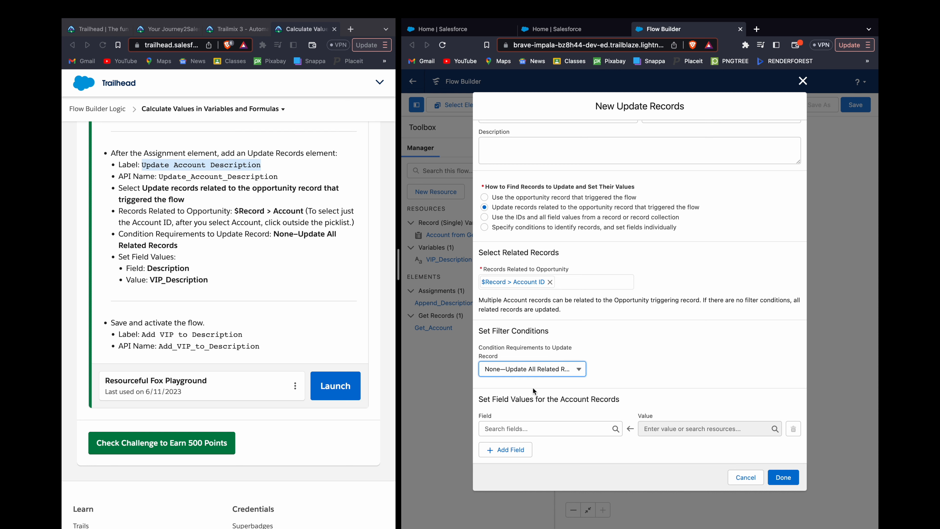
click(572, 429)
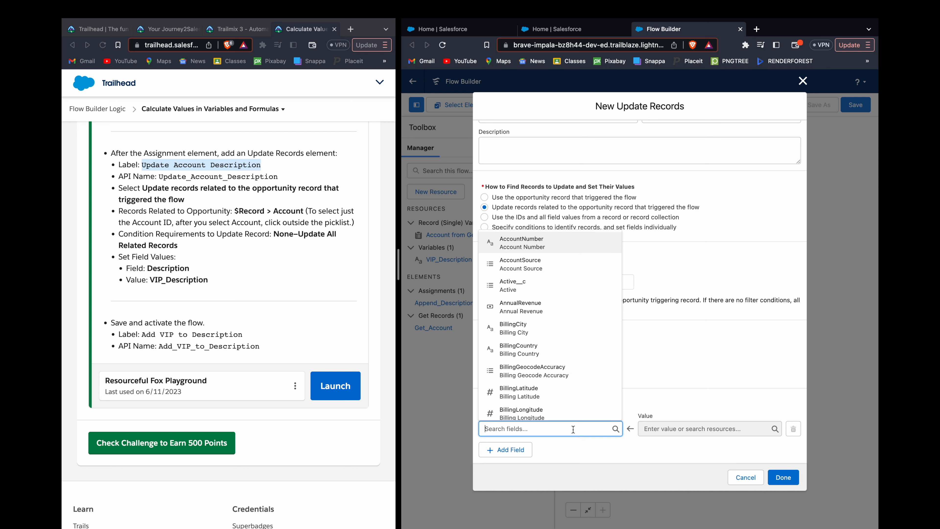
text(Desc)
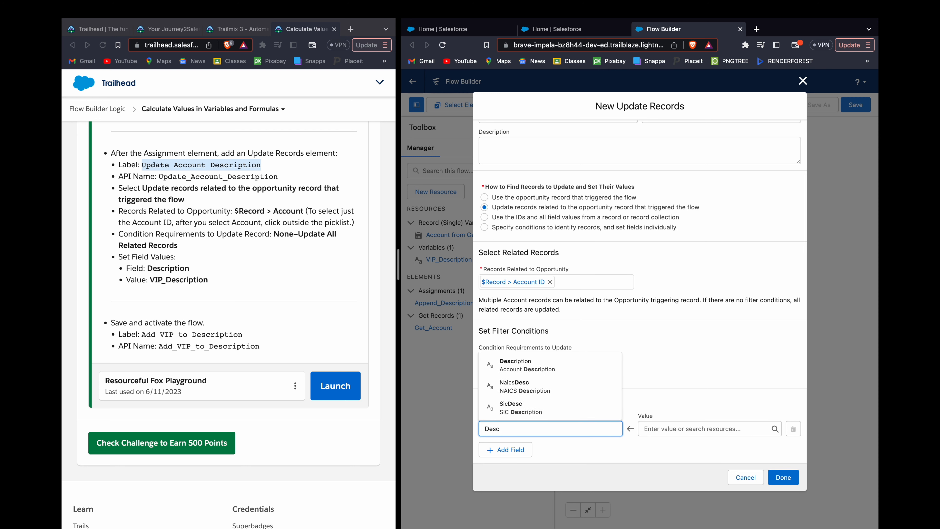
key(Down)
key(Return)
key(Tab)
text(VIP)
key(Down)
key(Return)
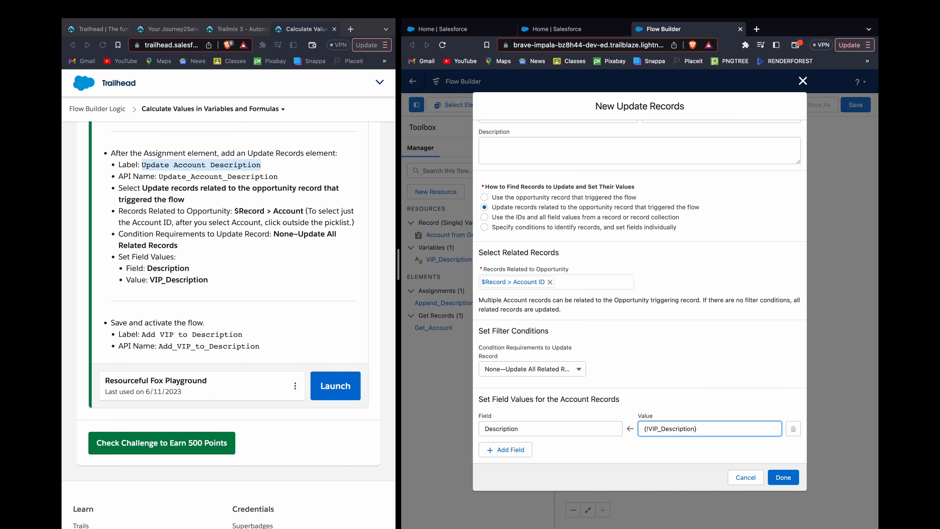
Step: Finish the Update Account Description element and save the flow with the label Add VIP to Description
click(782, 477)
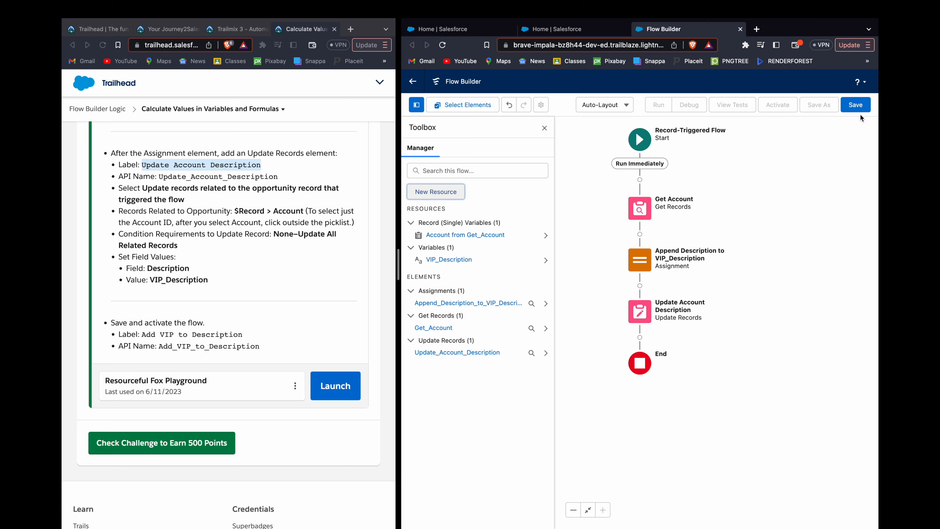
click(858, 109)
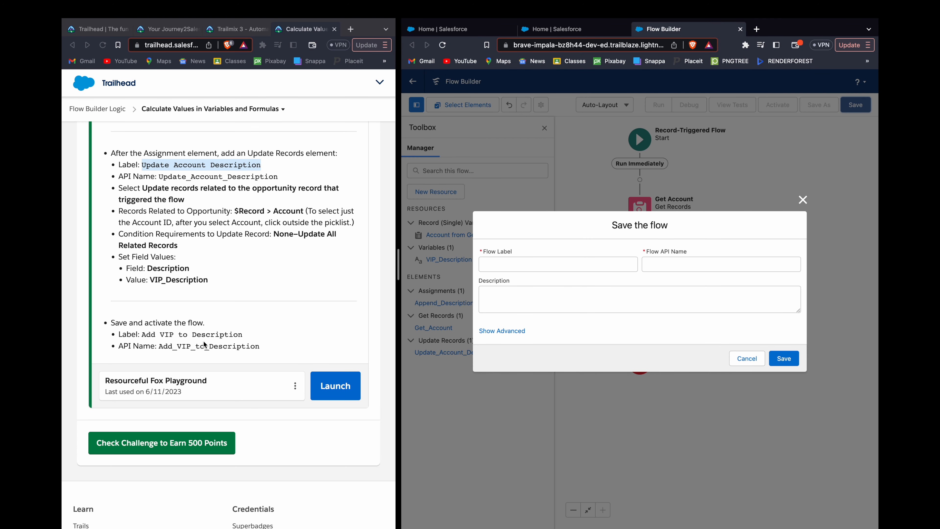
click(560, 267)
text(Add BIP)
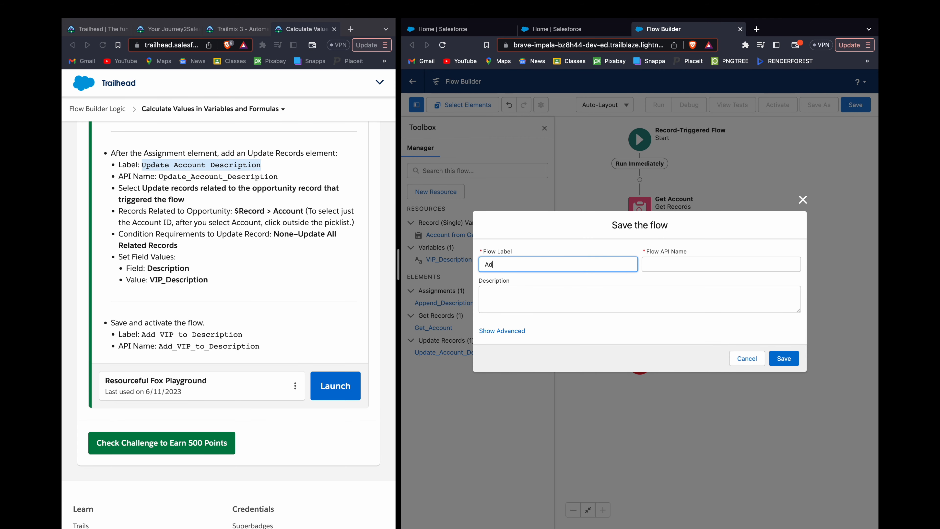
key(BackSpace)
key(BackSpace)
key(BackSpace)
key(BackSpace)
text(VIP to Description)
click(670, 320)
click(781, 359)
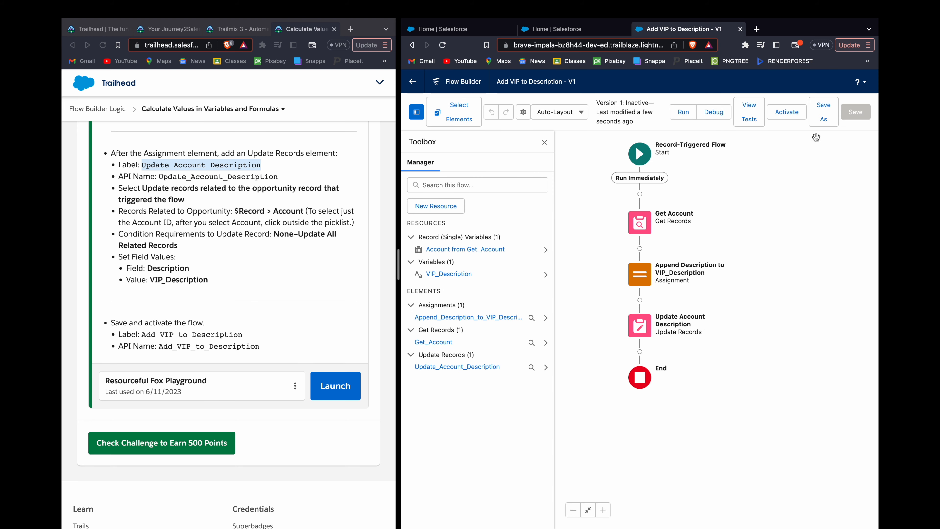
Step: Activate the Add VIP to Description flow and have Trailhead check the challenge
click(795, 112)
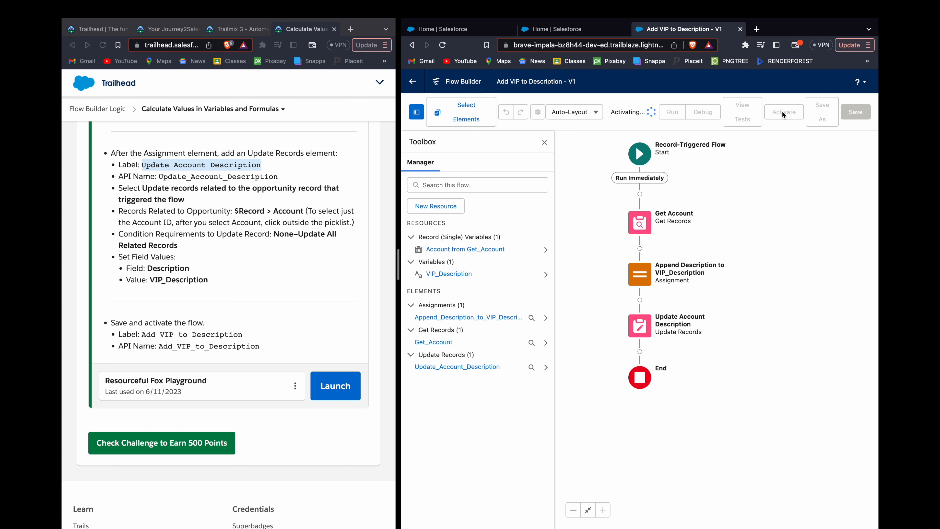
click(199, 444)
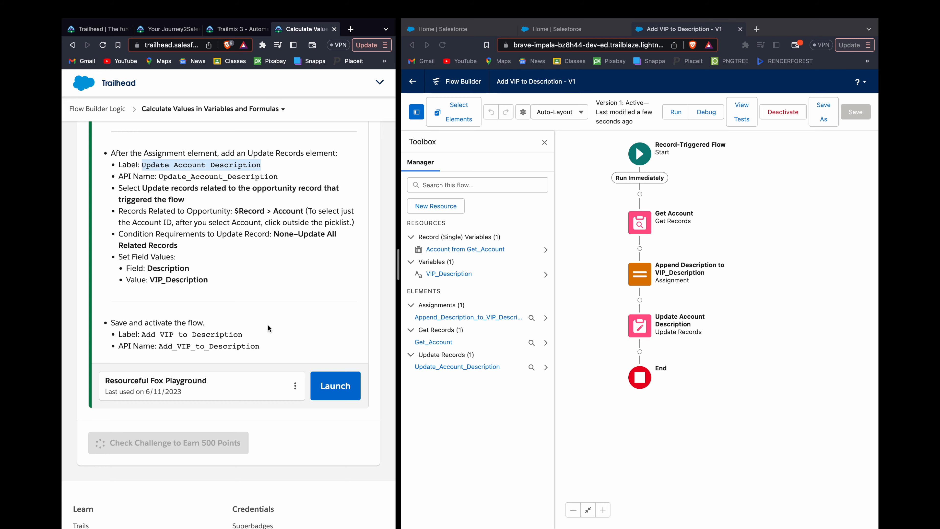
scroll(268, 326, up, 7)
scroll(268, 325, down, 15)
scroll(289, 276, up, 8)
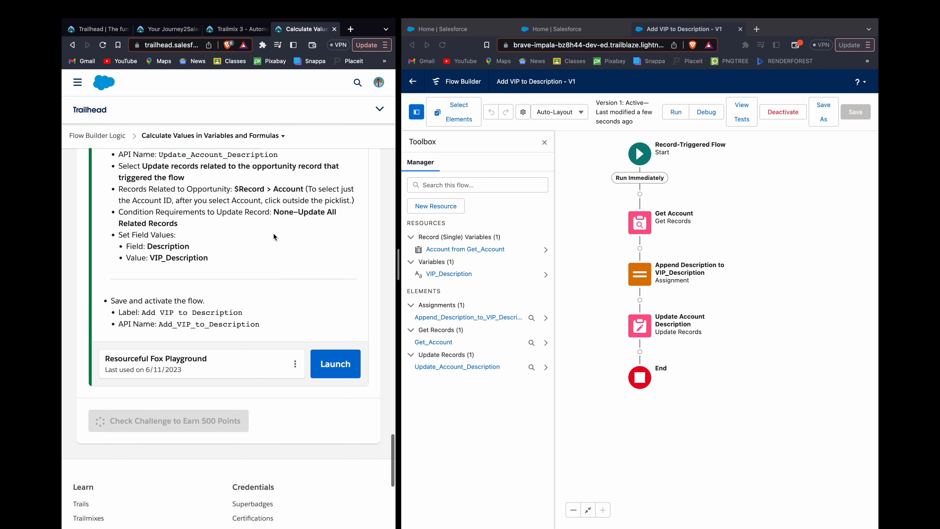
scroll(274, 235, up, 4)
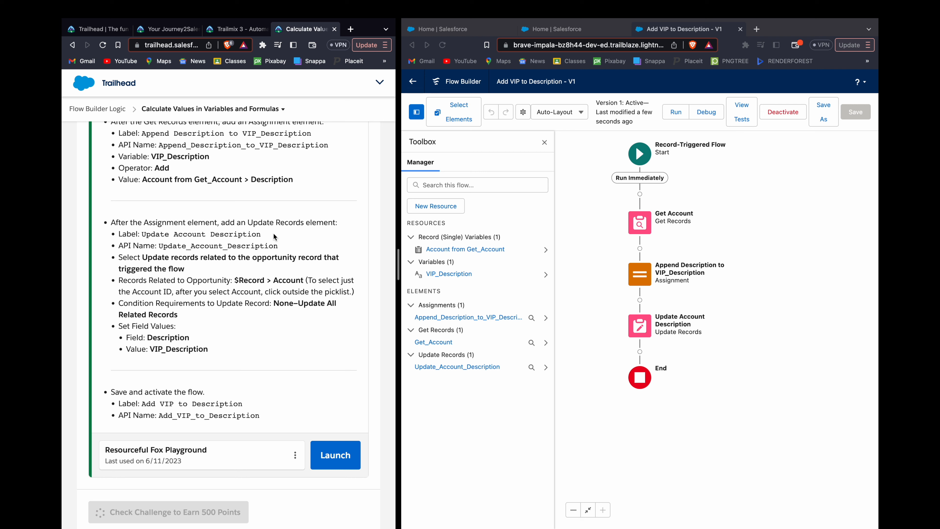
scroll(274, 235, down, 5)
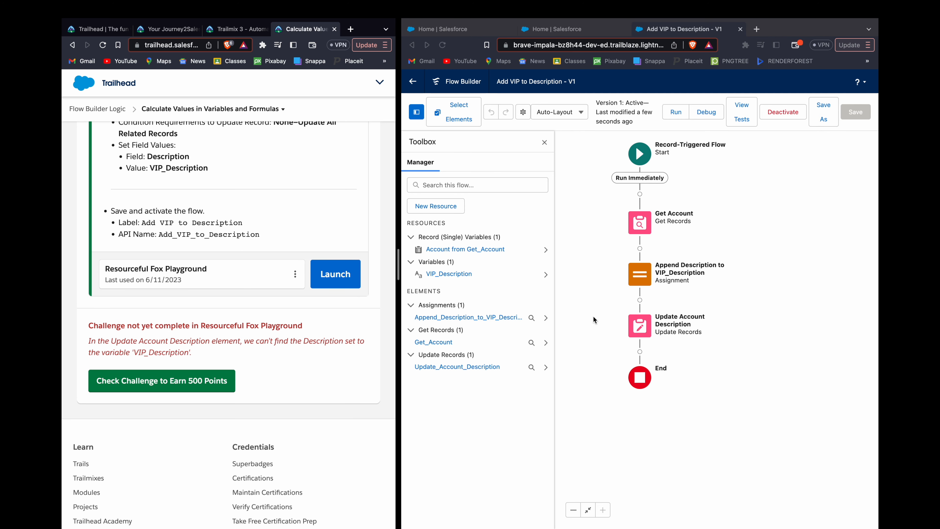
Step: Edit the Update Account Description element so that the Description field takes its value from the VIP_Description variable
double_click(648, 330)
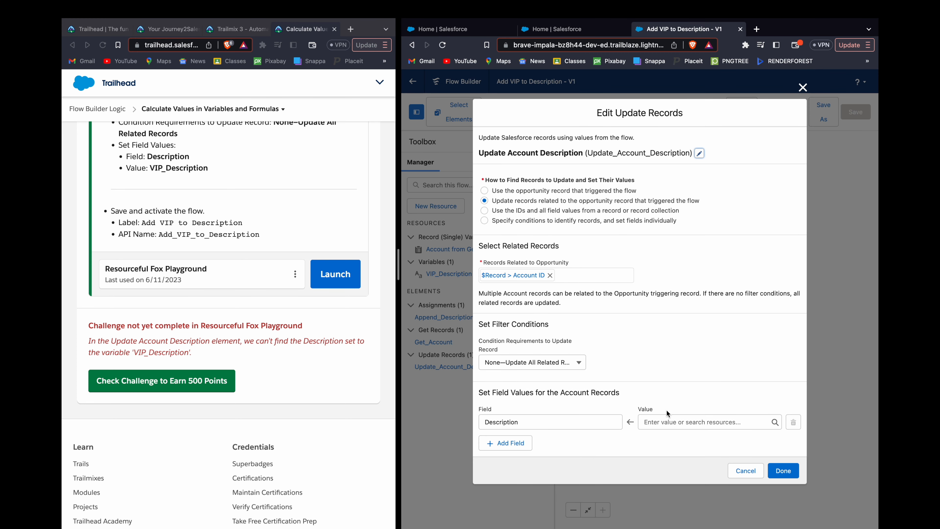
click(670, 420)
text(VIP)
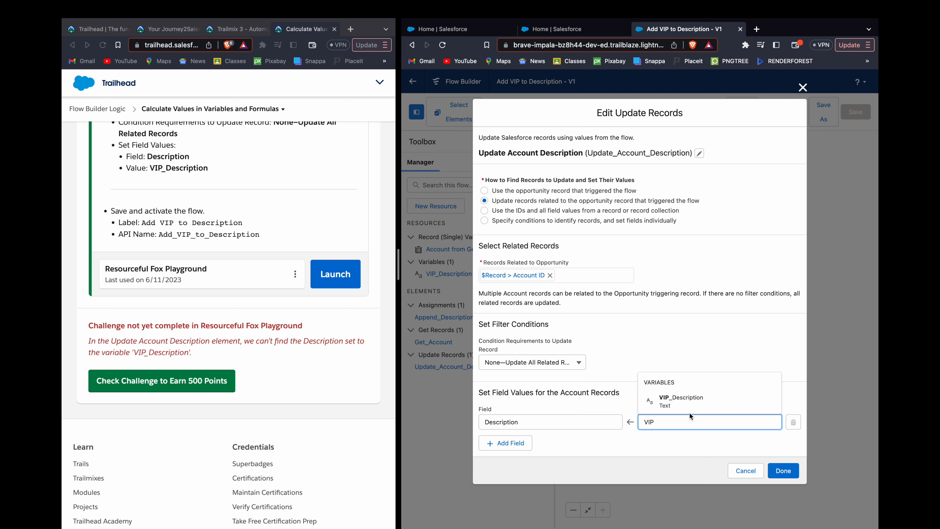
click(686, 400)
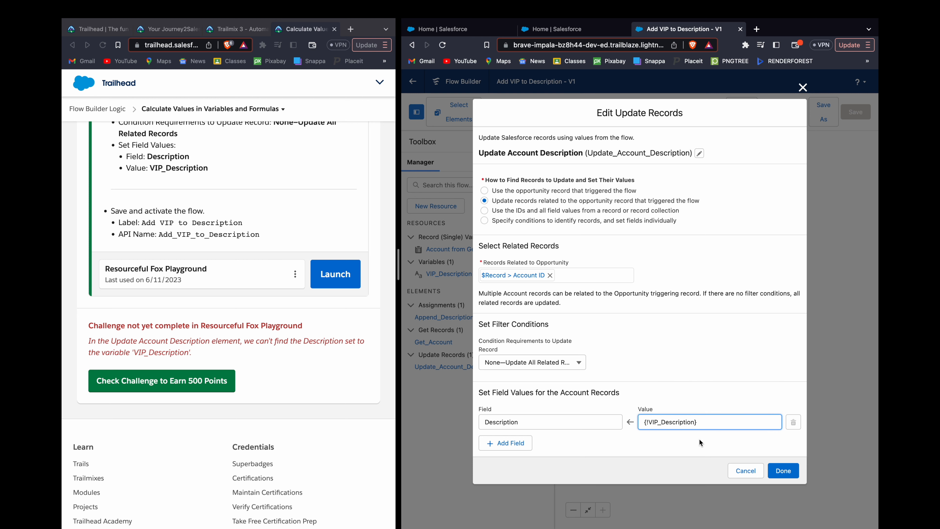
click(772, 470)
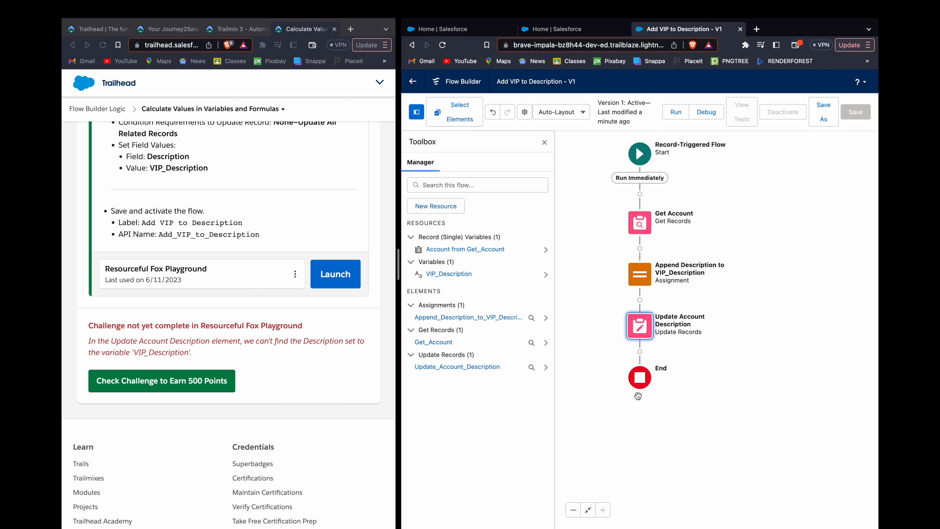
Step: Save and activate the flow as a new version, and have Trailhead recheck the challenge
click(824, 112)
click(783, 370)
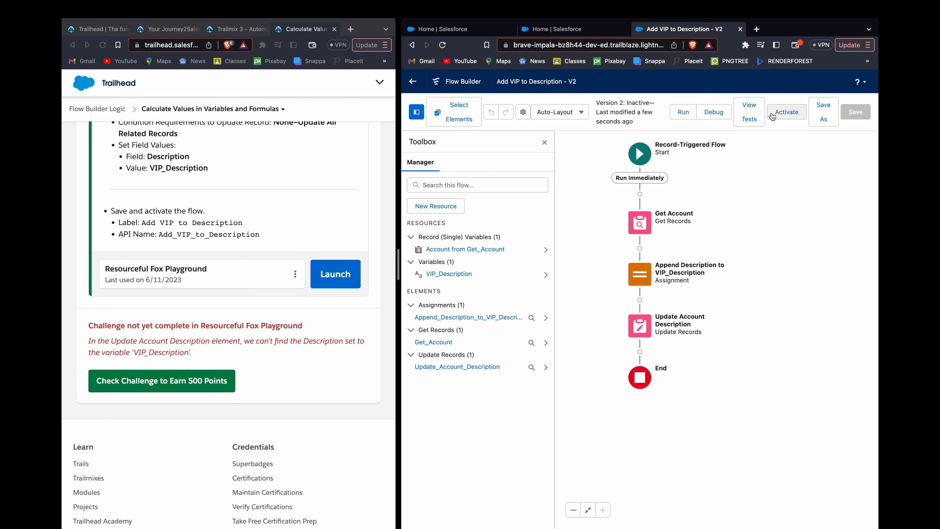
click(776, 111)
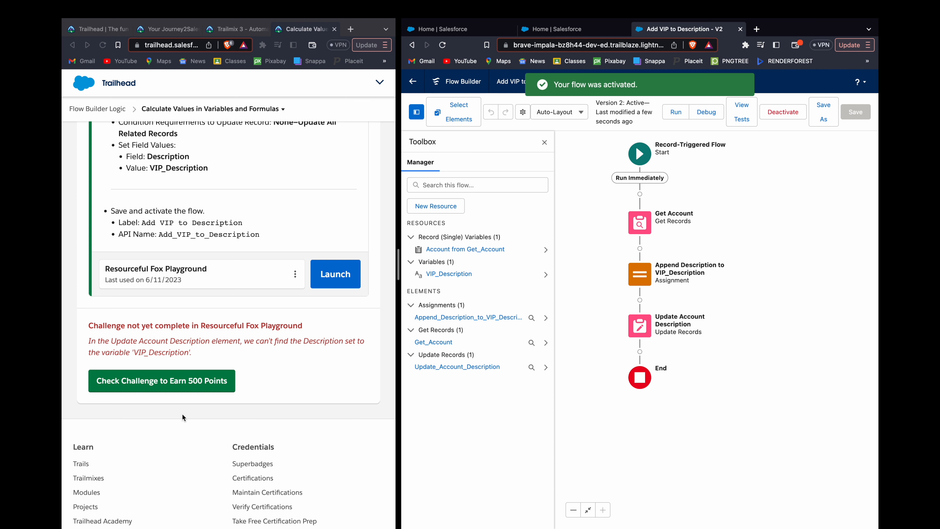
click(204, 385)
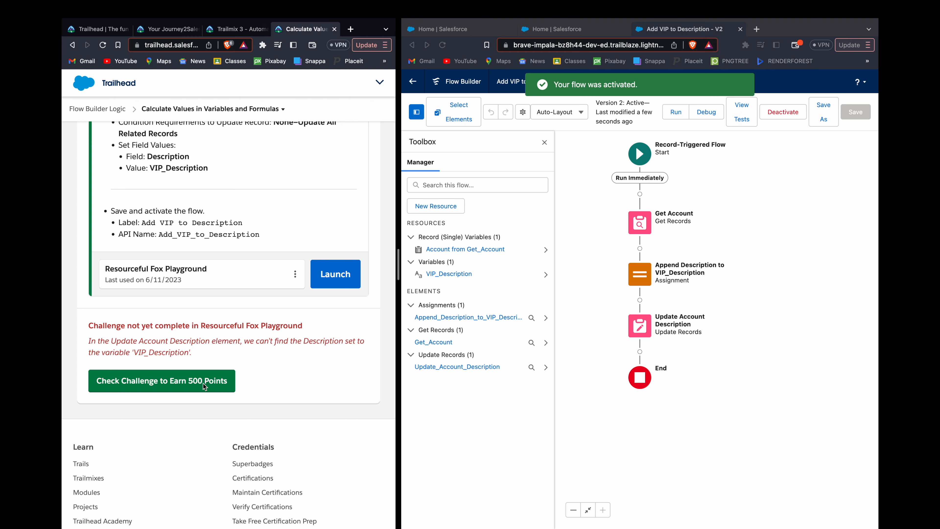